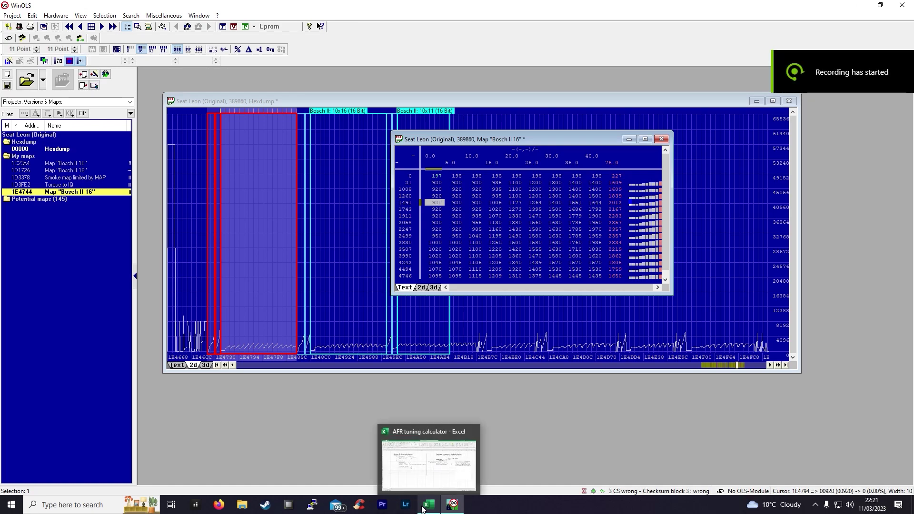
# - Reposition the boost map window and select its 75.0 axis value, comparing against the Excel calculator
pyautogui.click(421, 508)
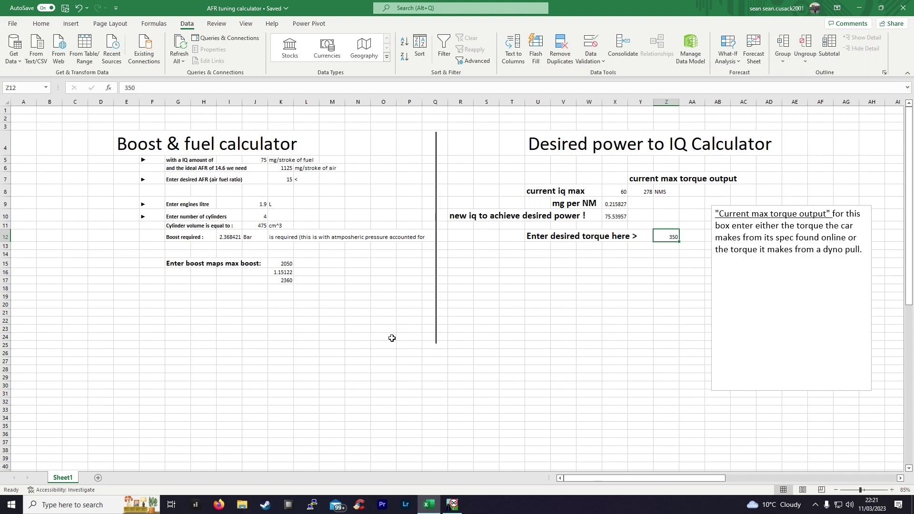
pyautogui.click(451, 502)
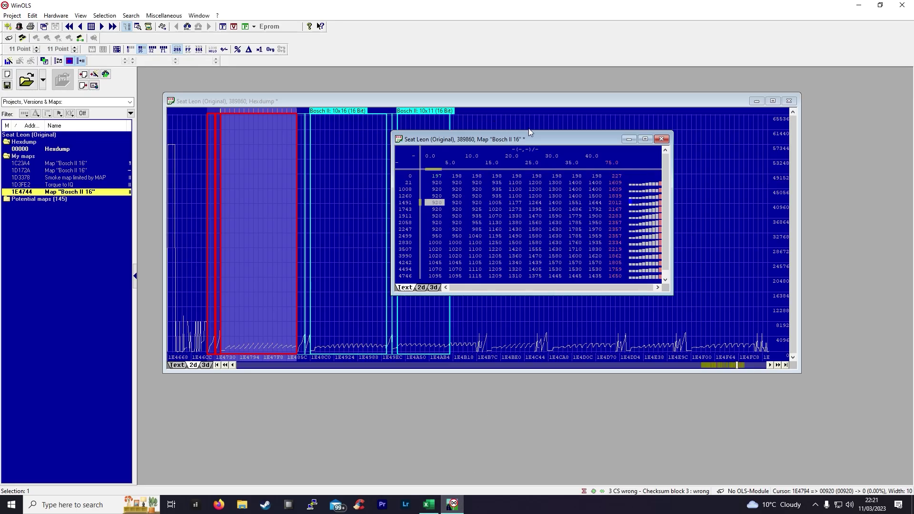
pyautogui.moveTo(545, 137); pyautogui.dragTo(610, 139)
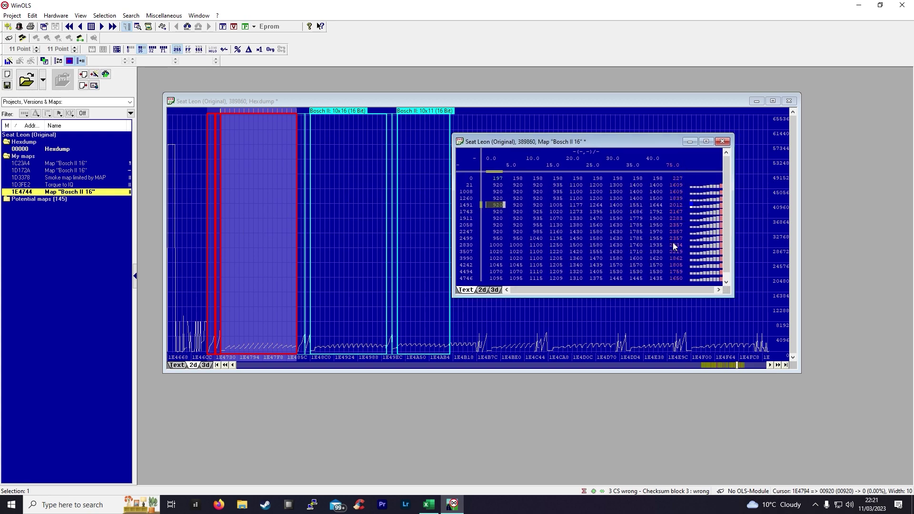
pyautogui.moveTo(647, 143); pyautogui.dragTo(610, 138)
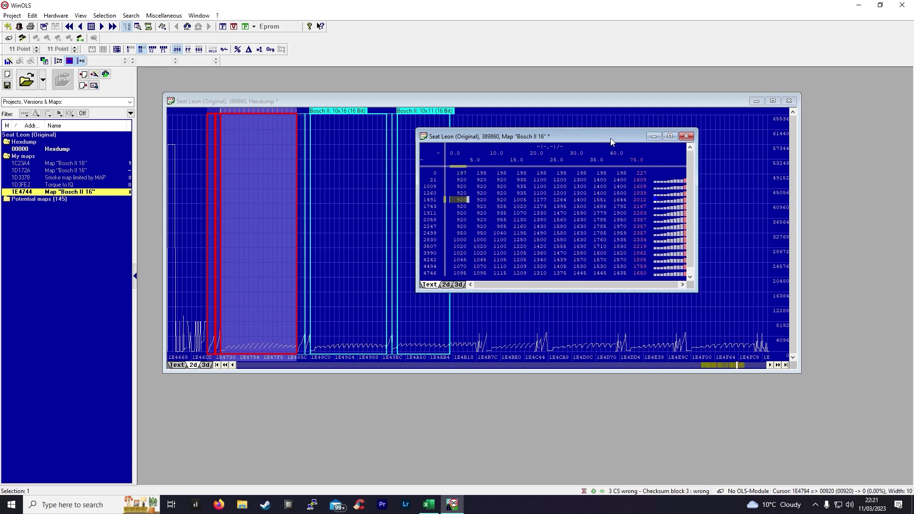
pyautogui.click(640, 161)
pyautogui.moveTo(635, 252)
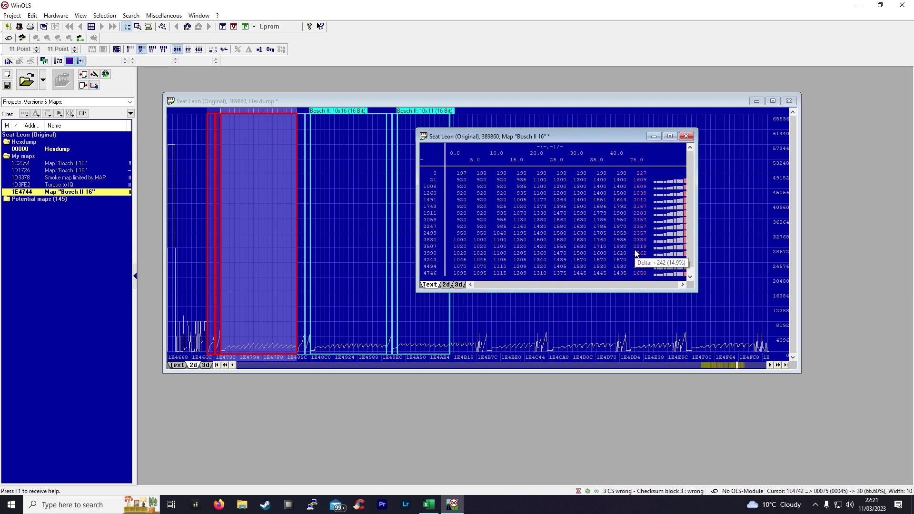
pyautogui.moveTo(633, 161)
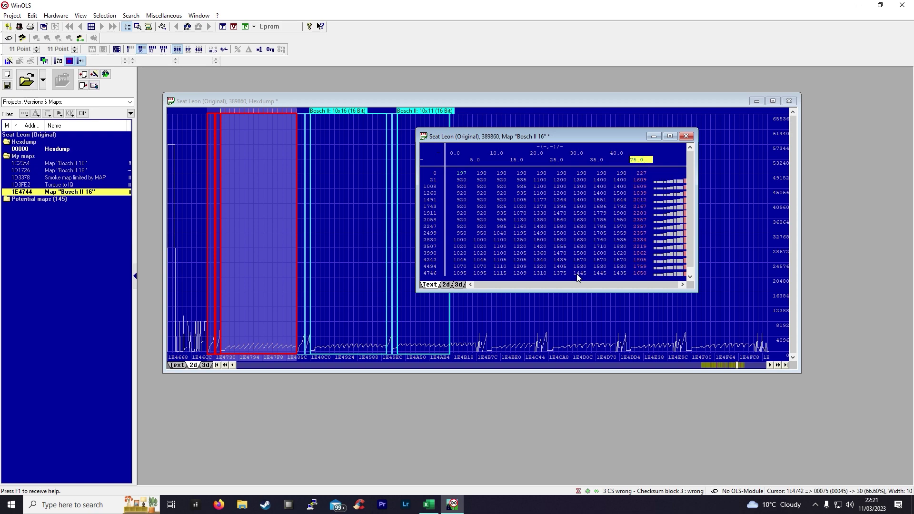
pyautogui.click(437, 508)
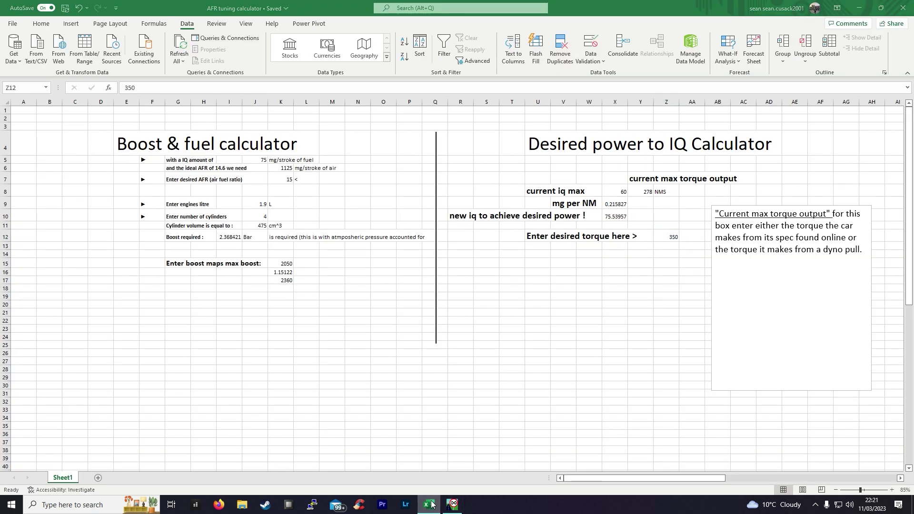
pyautogui.click(437, 507)
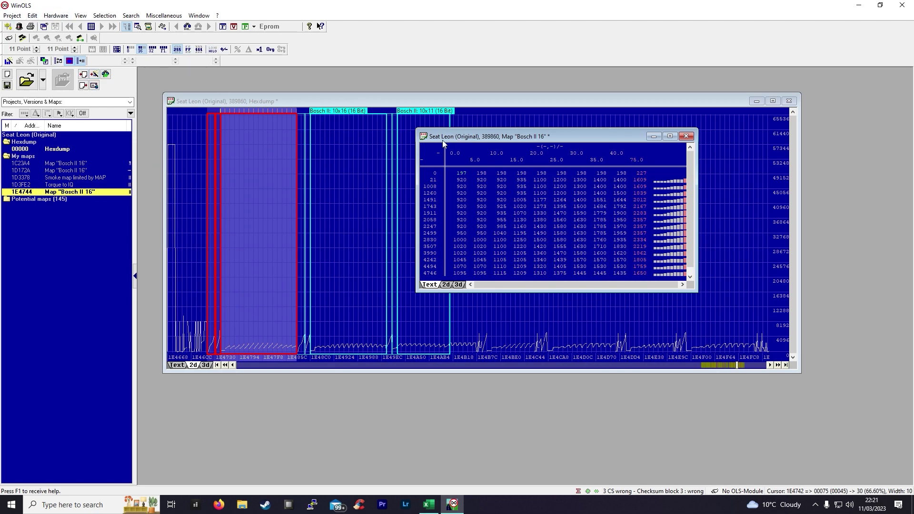
# - Check the project properties: engine code BXE, 1.9 displacement and 105.0 PS, without changes
pyautogui.click(13, 16)
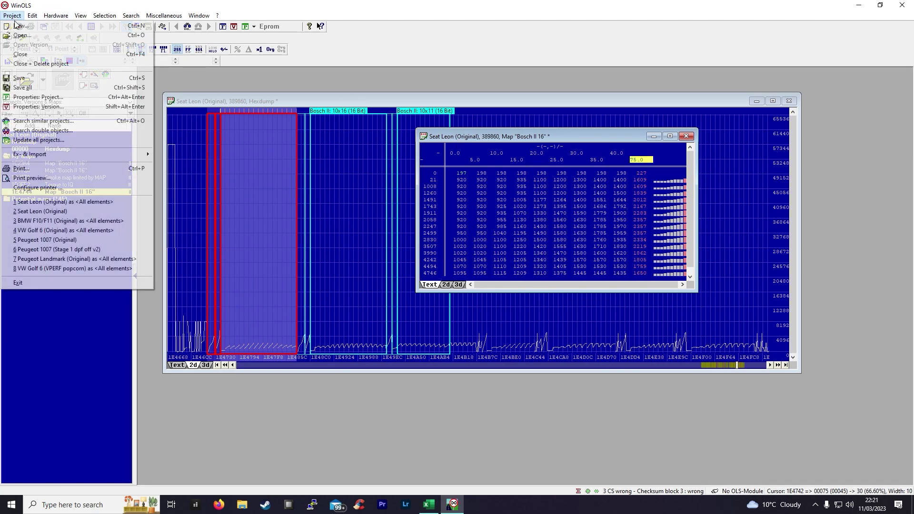
pyautogui.click(70, 102)
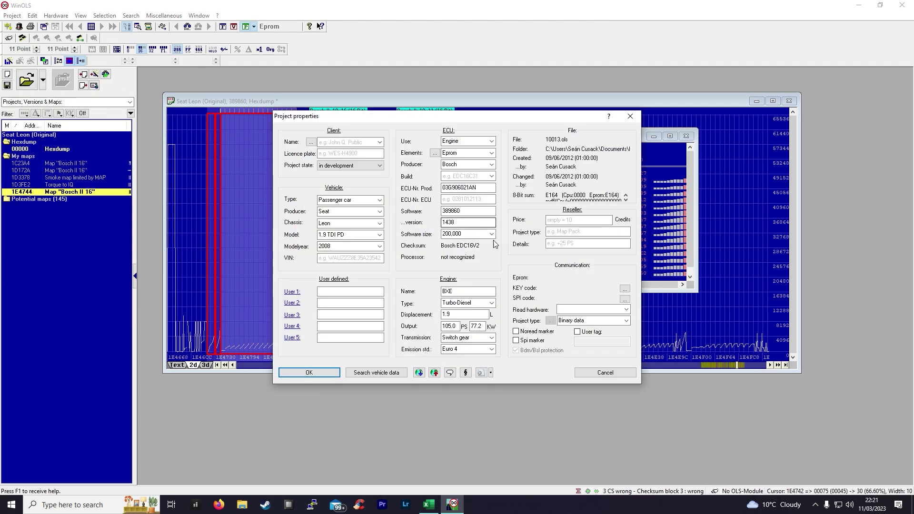
pyautogui.click(464, 291)
pyautogui.click(455, 314)
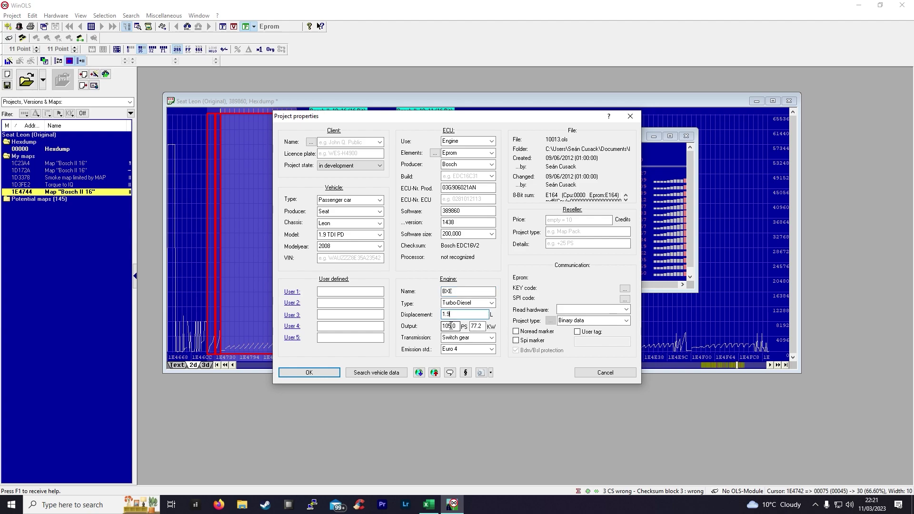
pyautogui.click(451, 326)
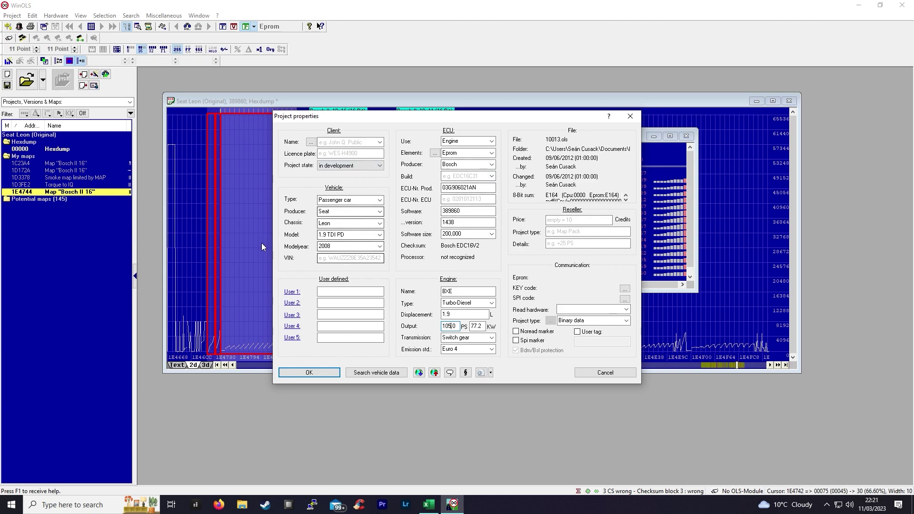
pyautogui.click(627, 375)
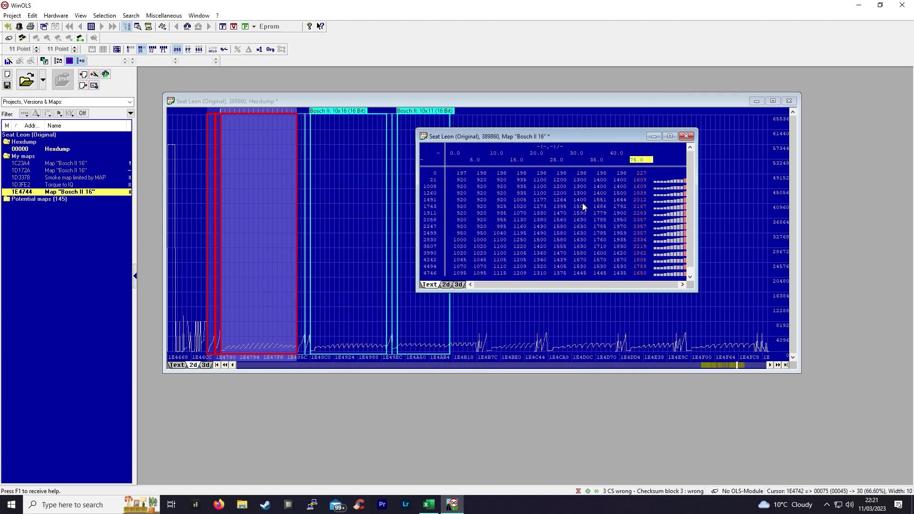
# - Close the 1E4744 Bosch II 16 map and jump the hexdump to the 1C23A4 map
pyautogui.moveTo(609, 138); pyautogui.dragTo(593, 130)
pyautogui.click(428, 505)
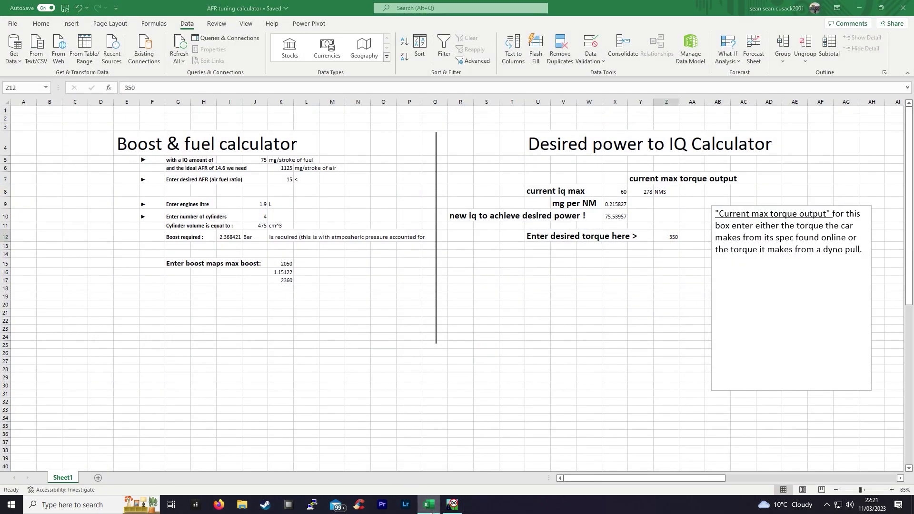
pyautogui.click(429, 506)
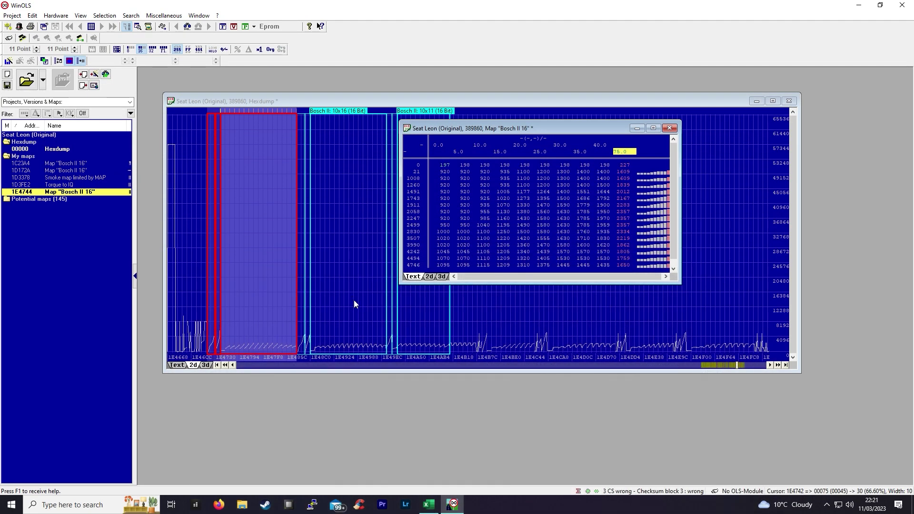
pyautogui.click(669, 129)
pyautogui.rightClick(20, 162)
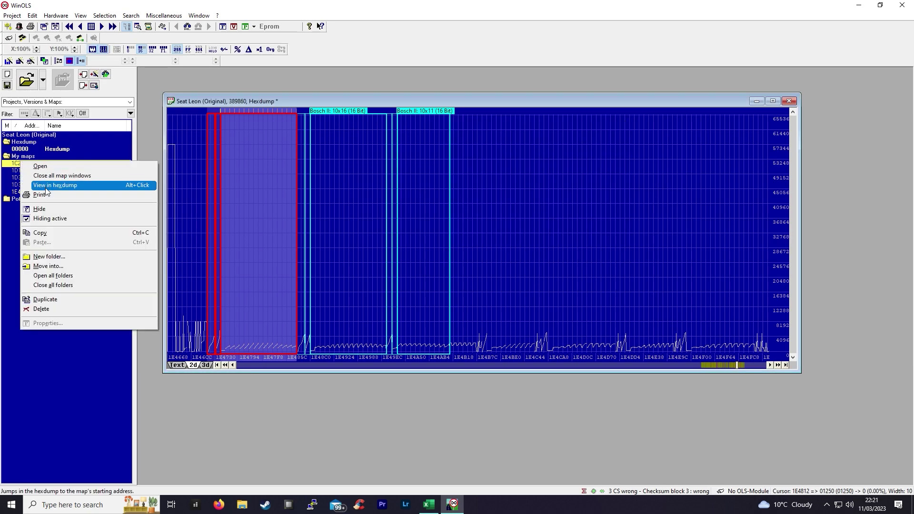
pyautogui.click(47, 185)
# - Open the 1D172A Bosch II 16 map in a taller window and select the 930-row, 1800-column value
pyautogui.rightClick(27, 170)
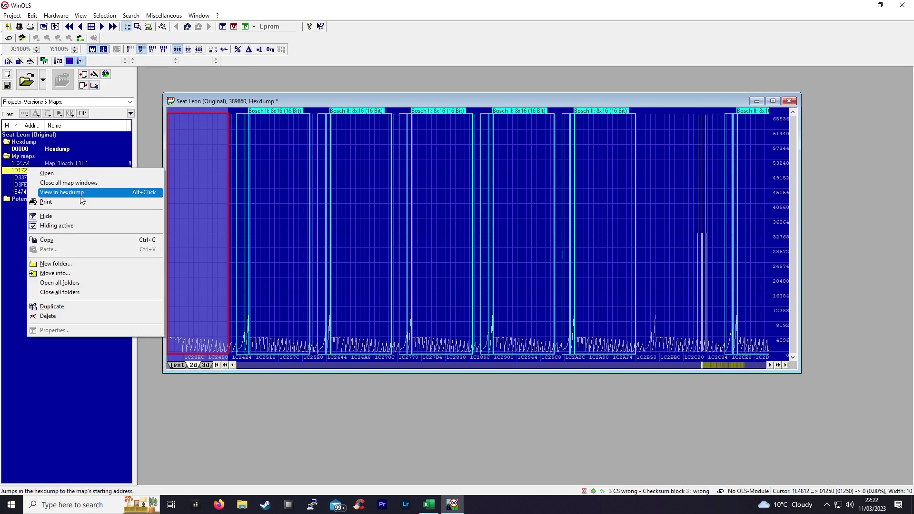
pyautogui.click(80, 196)
pyautogui.doubleClick(733, 286)
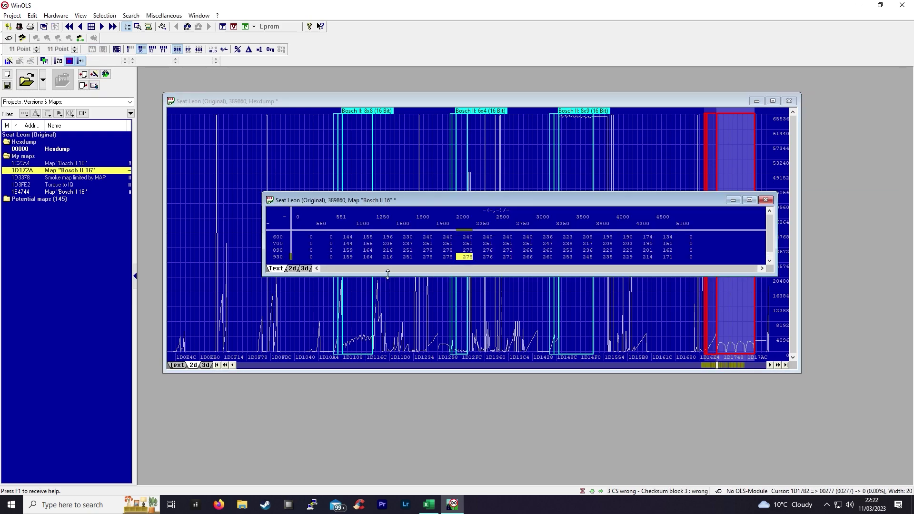
pyautogui.moveTo(387, 274); pyautogui.dragTo(388, 326)
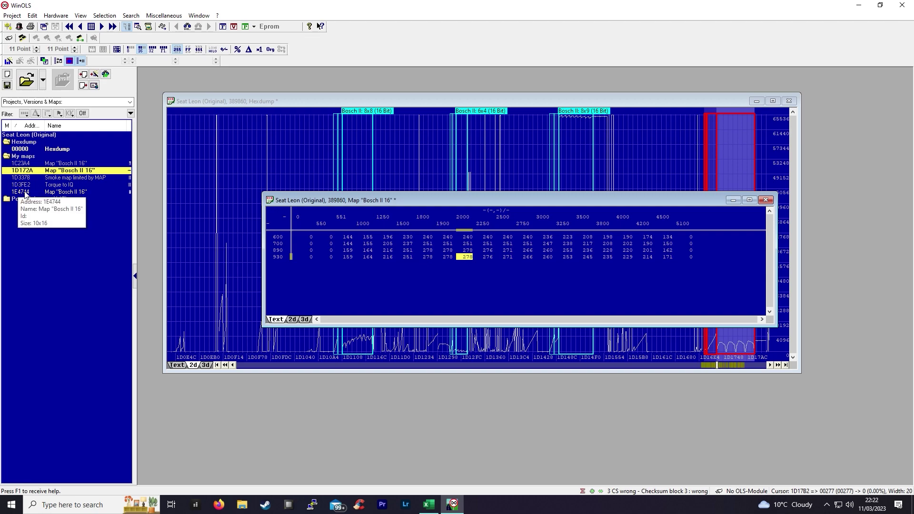
pyautogui.click(423, 257)
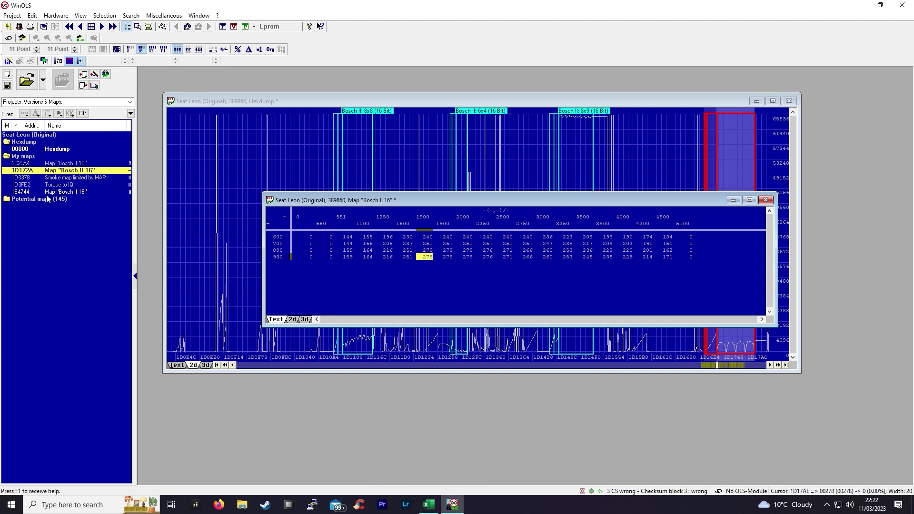
# - Select the 278 current max torque and the 60 current IQ max in the calculator, toggling with WinOLS
pyautogui.click(428, 504)
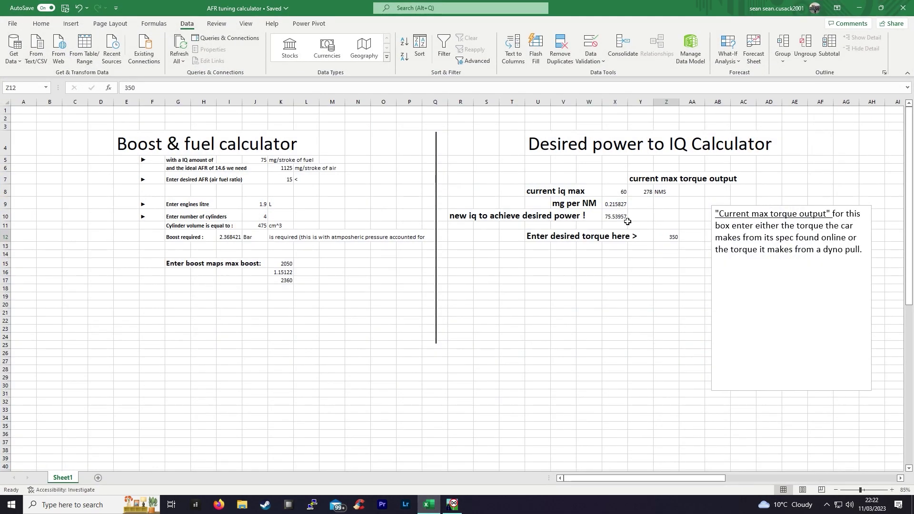
pyautogui.click(648, 195)
pyautogui.click(451, 505)
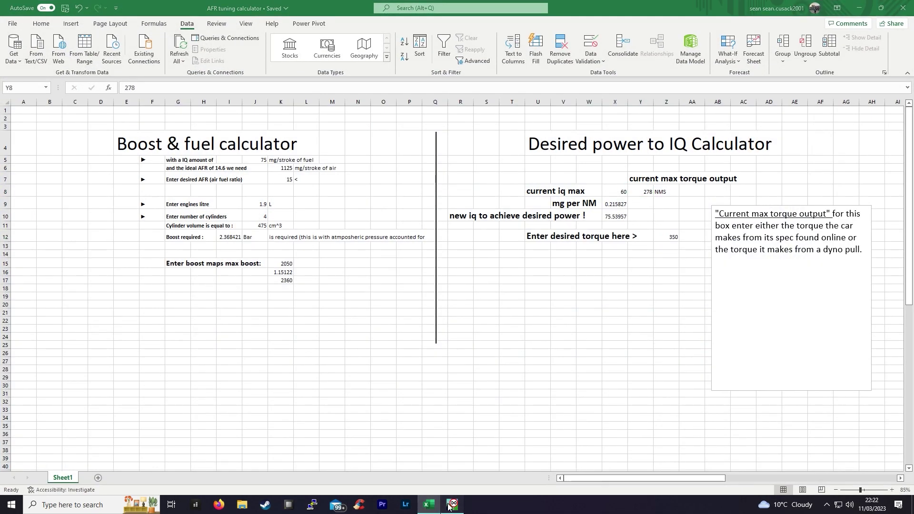
pyautogui.click(429, 505)
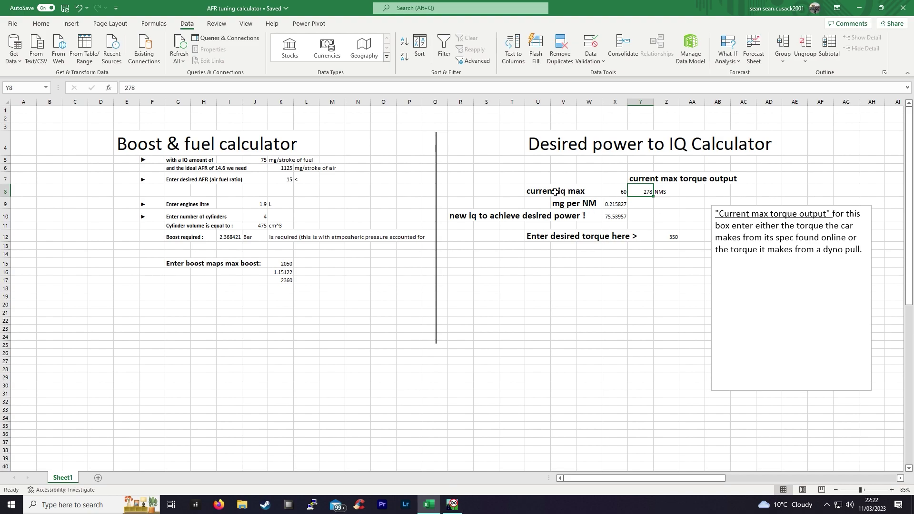
pyautogui.click(610, 192)
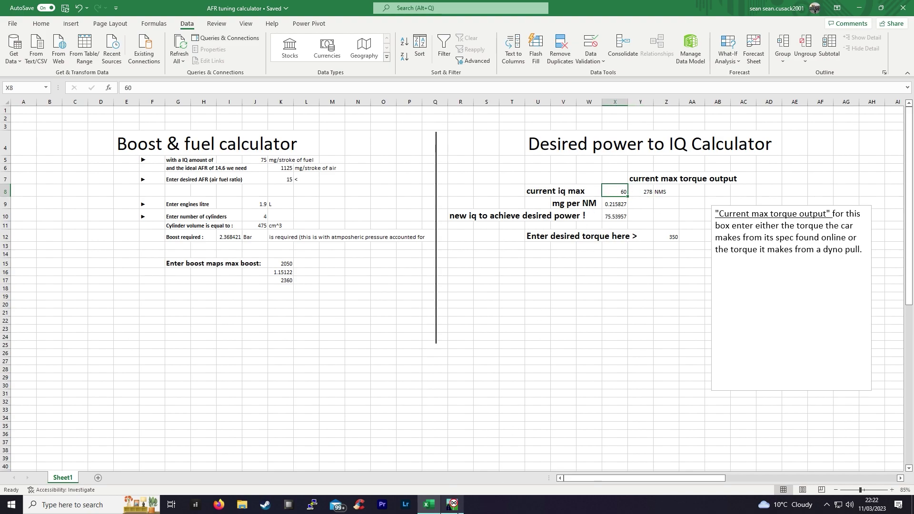
pyautogui.click(451, 504)
# - Close the 1D172A map, open the Torque to IQ map and check its 6197 and 7240 values
pyautogui.click(762, 199)
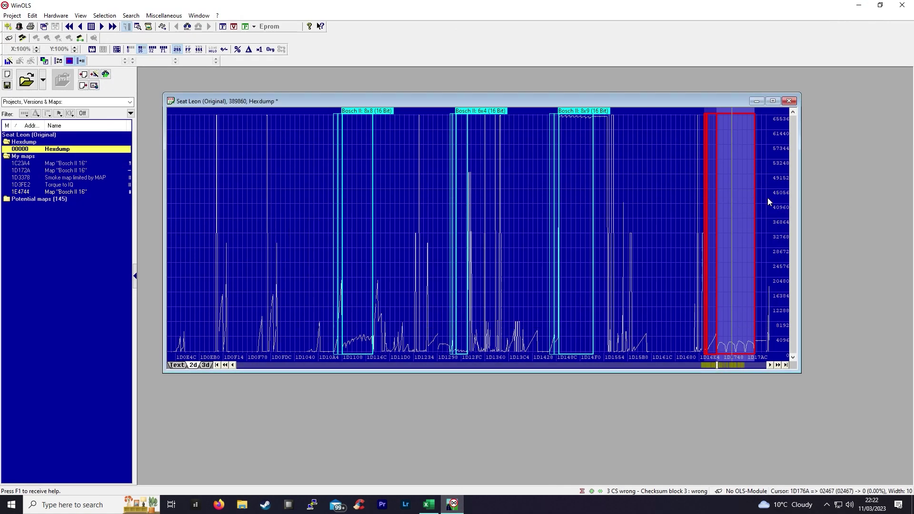
pyautogui.scroll(-2, 369, 277)
pyautogui.rightClick(17, 185)
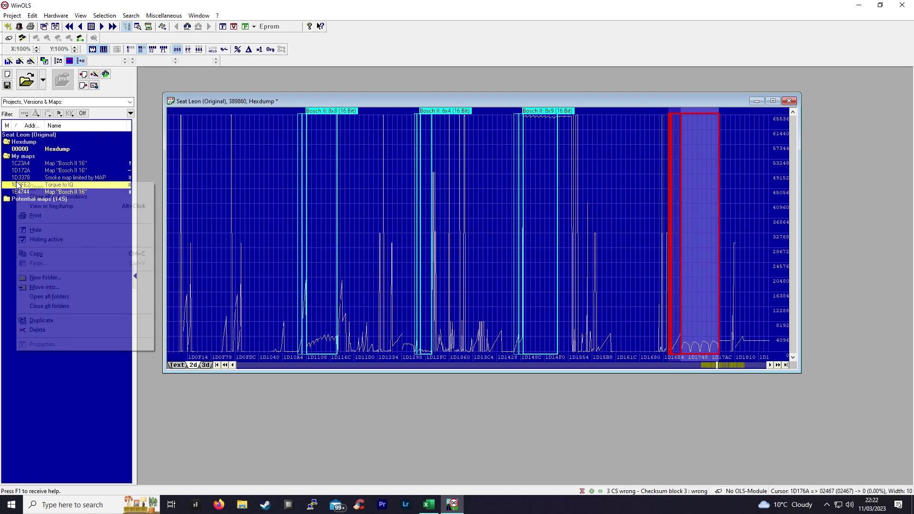
pyautogui.click(65, 206)
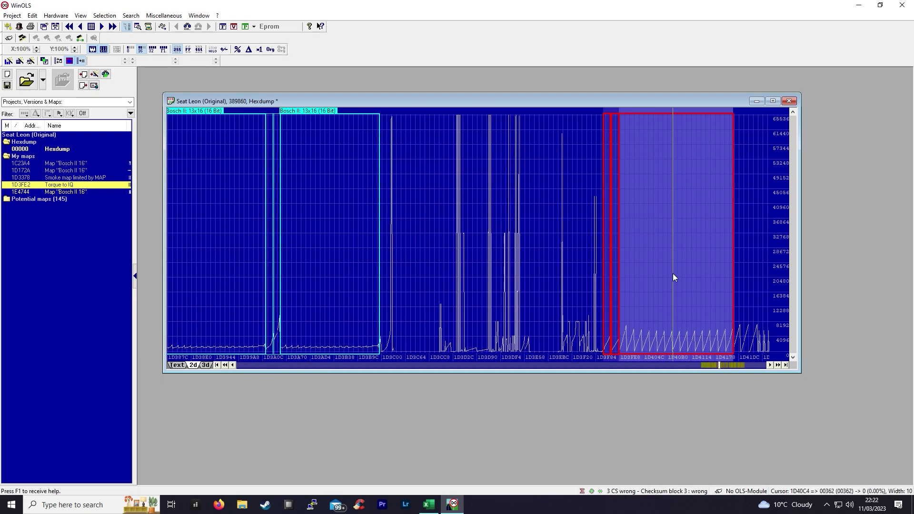
pyautogui.doubleClick(671, 276)
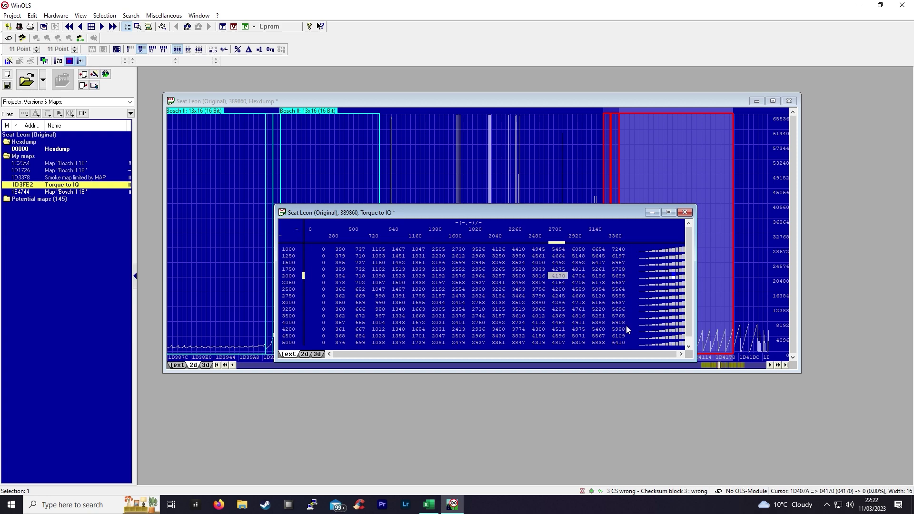
pyautogui.click(618, 256)
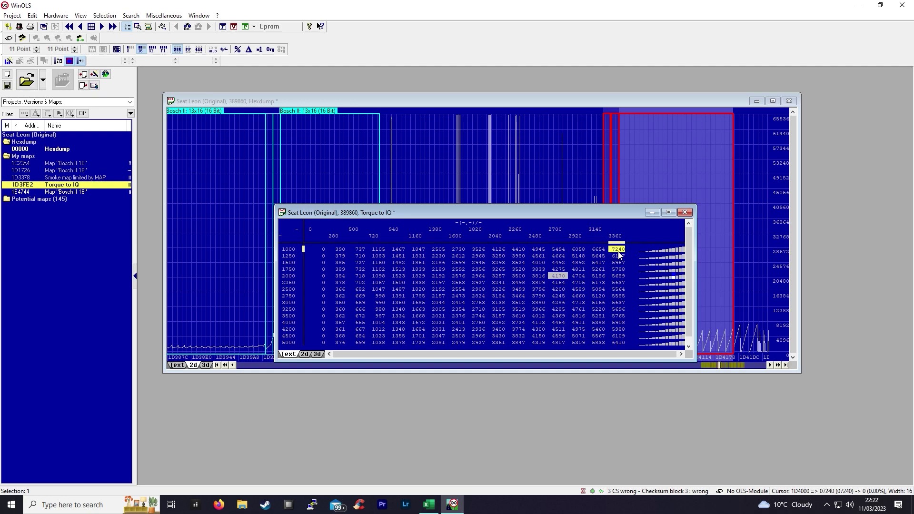
pyautogui.click(615, 250)
# - Close Torque to IQ, show 1E4744 in the hexdump, and open Smoke map limited by MAP
pyautogui.click(684, 212)
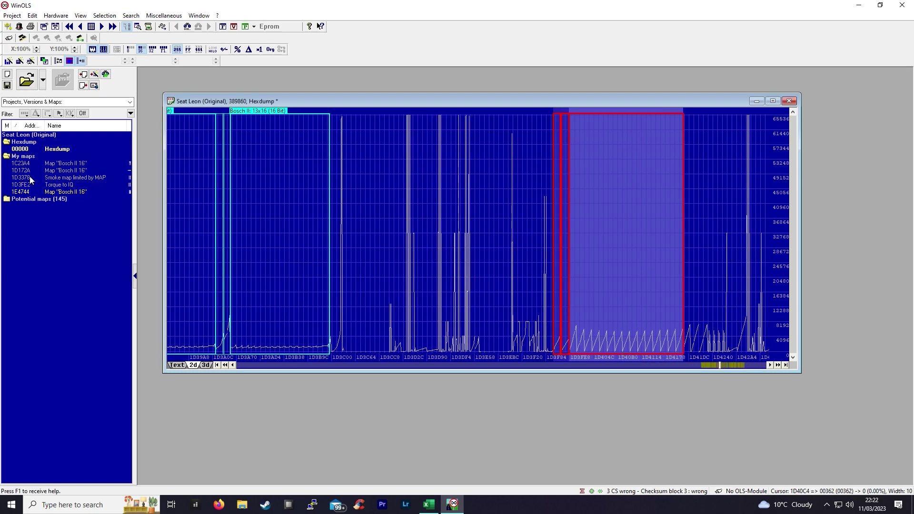
pyautogui.rightClick(29, 192)
pyautogui.click(58, 214)
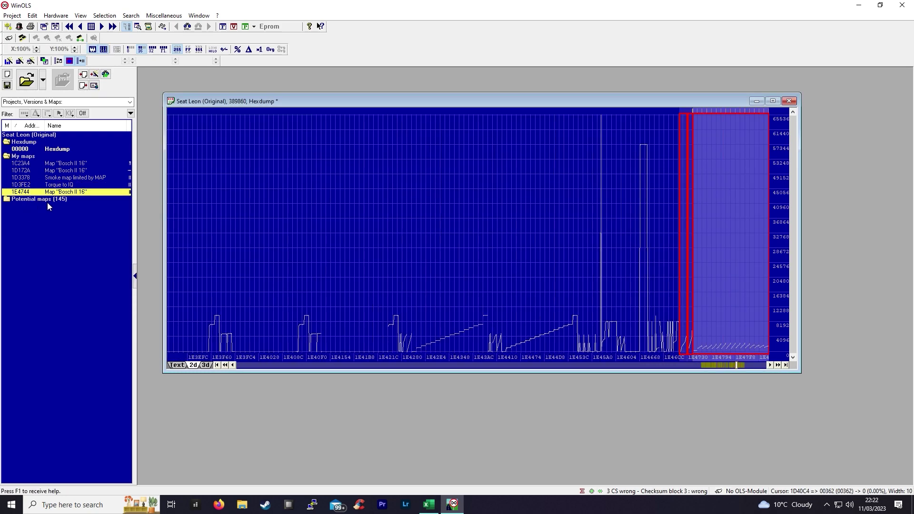
pyautogui.doubleClick(29, 178)
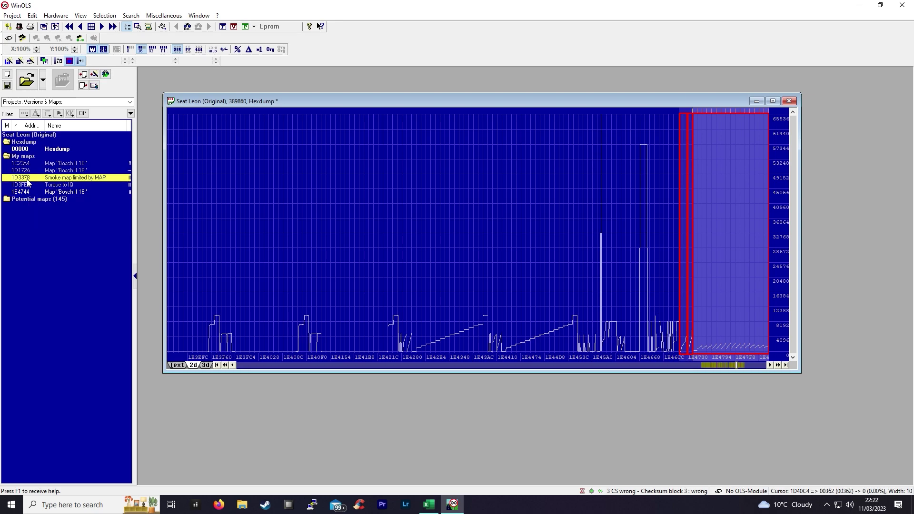
pyautogui.moveTo(440, 76); pyautogui.dragTo(575, 113)
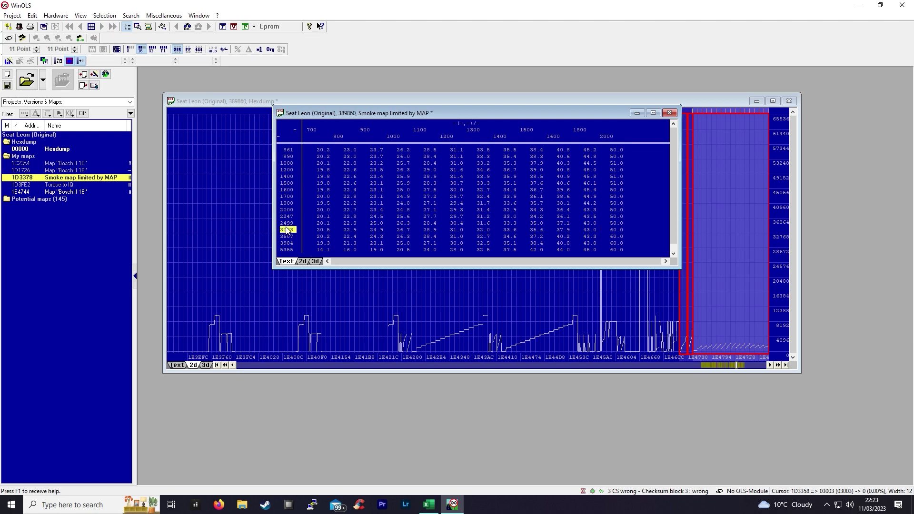
# - Review the 278 current max torque, 350 desired torque and the new IQ formula in X10
pyautogui.click(429, 504)
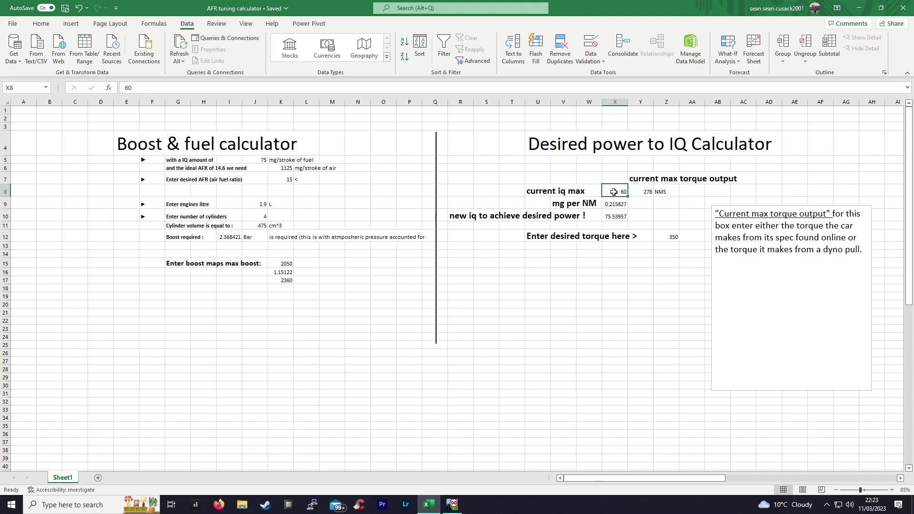
pyautogui.click(641, 193)
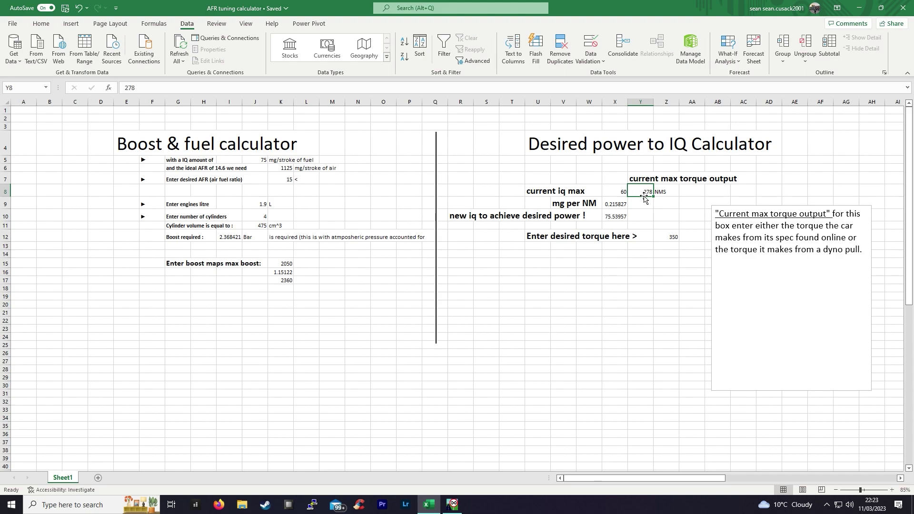
pyautogui.click(662, 236)
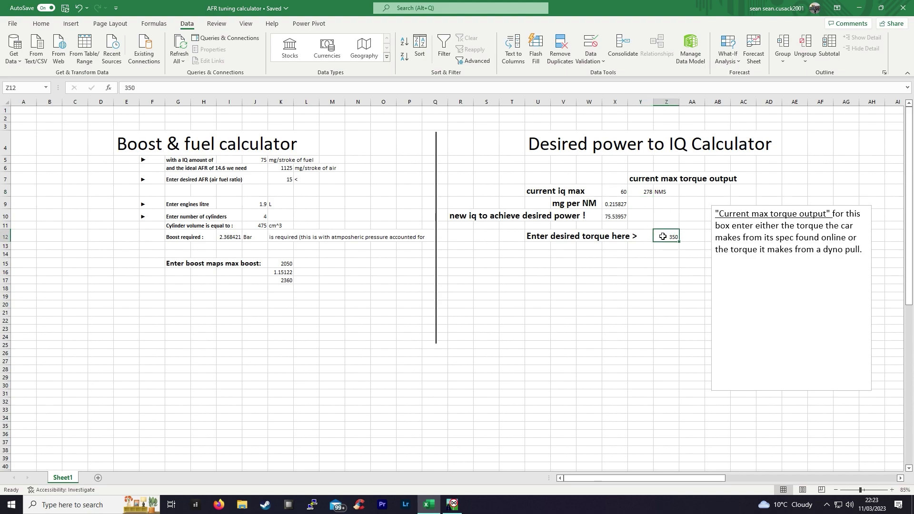
pyautogui.click(610, 217)
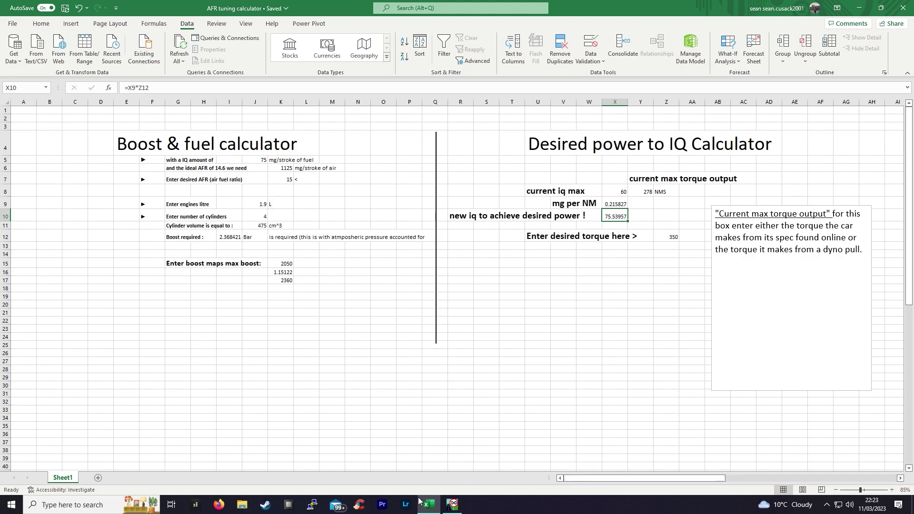
pyautogui.click(266, 161)
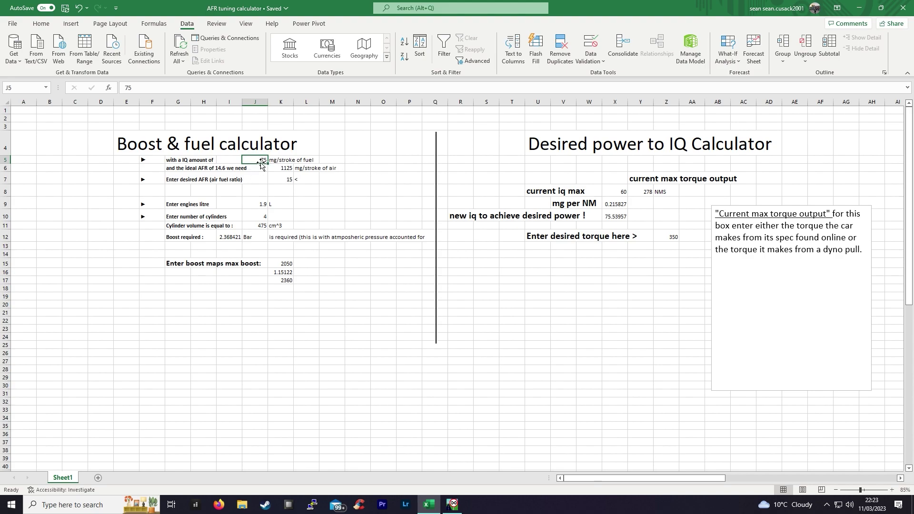
pyautogui.write('7')
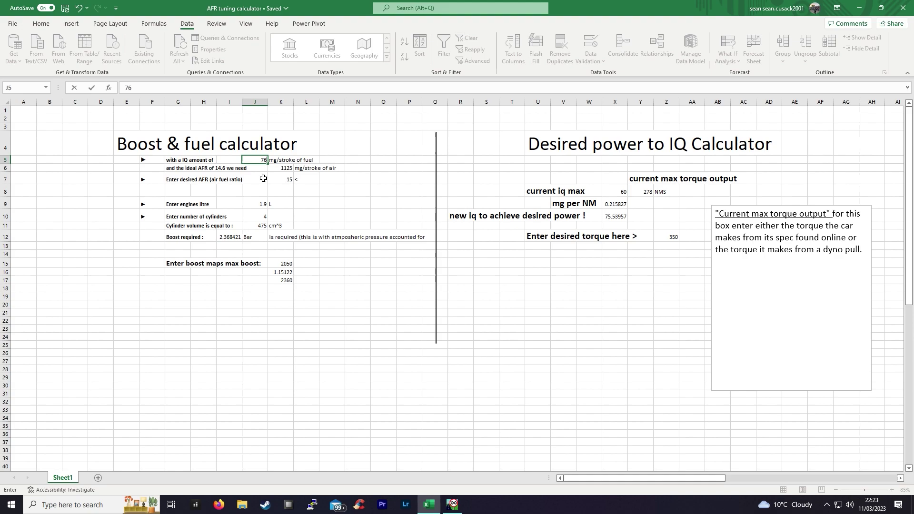
pyautogui.press('BackSpace')
pyautogui.click(335, 202)
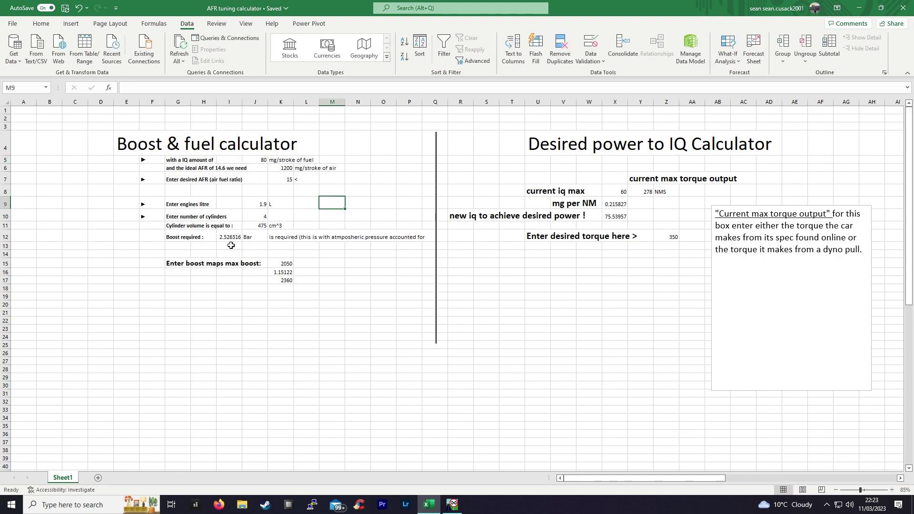
pyautogui.click(251, 162)
pyautogui.write('100')
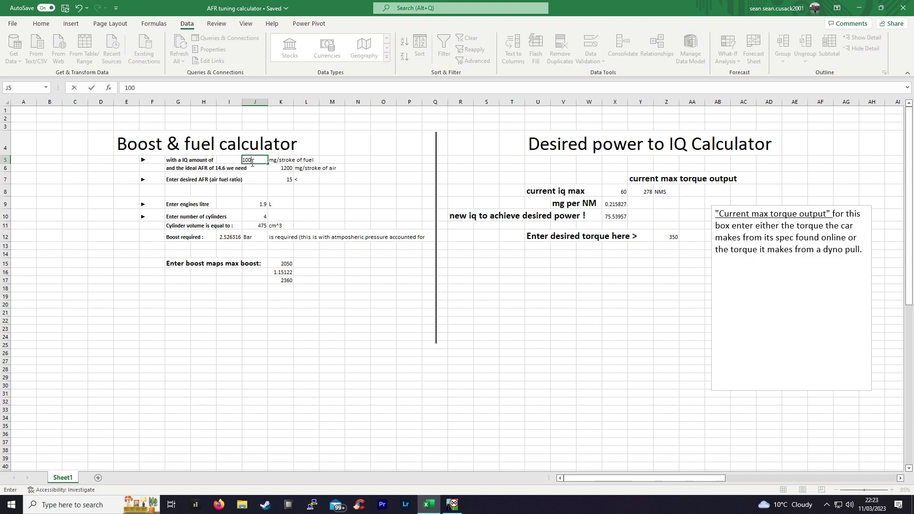
pyautogui.click(344, 190)
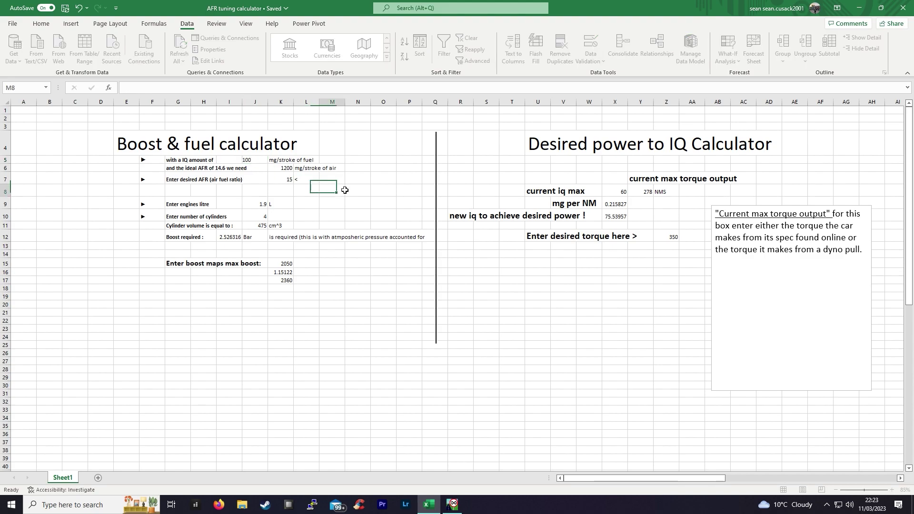
pyautogui.click(227, 237)
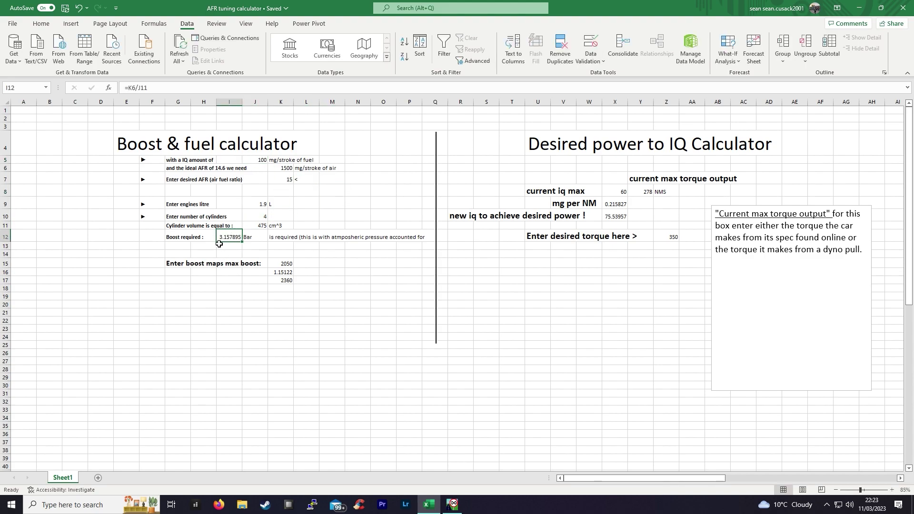
pyautogui.click(253, 161)
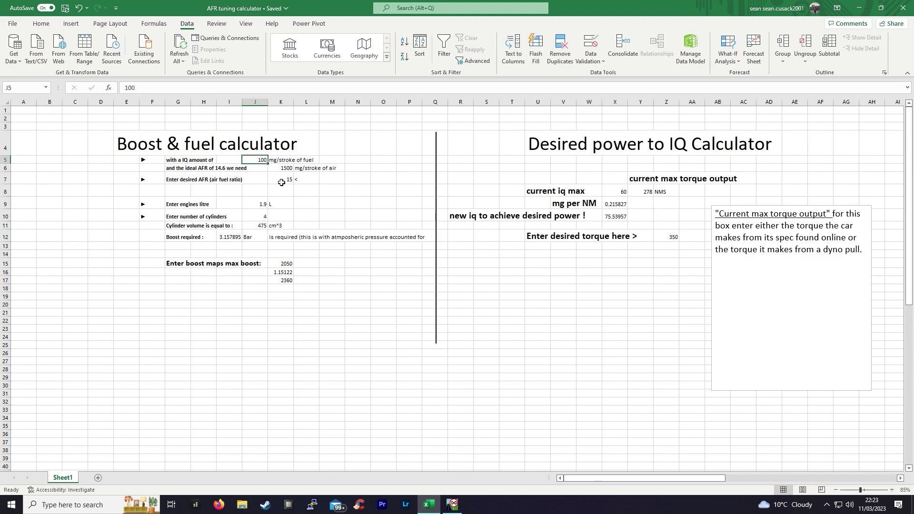
pyautogui.write('75')
pyautogui.click(323, 181)
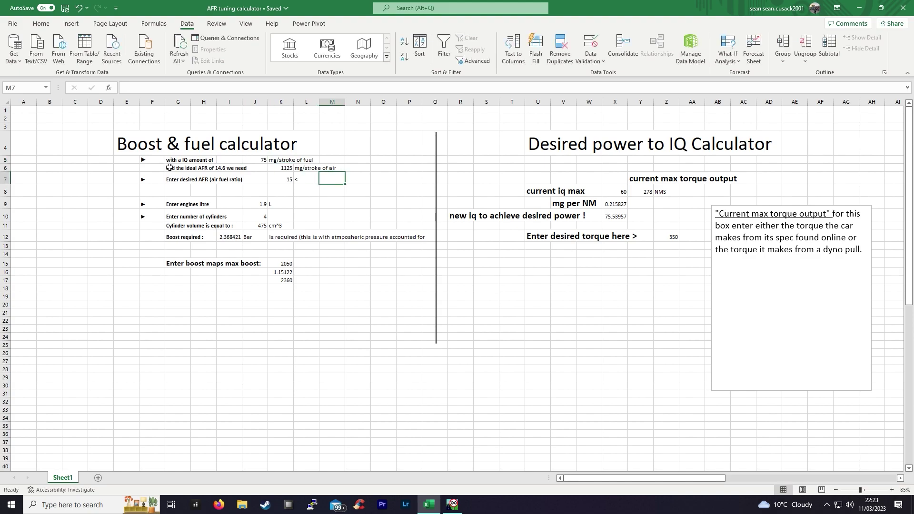
pyautogui.click(180, 181)
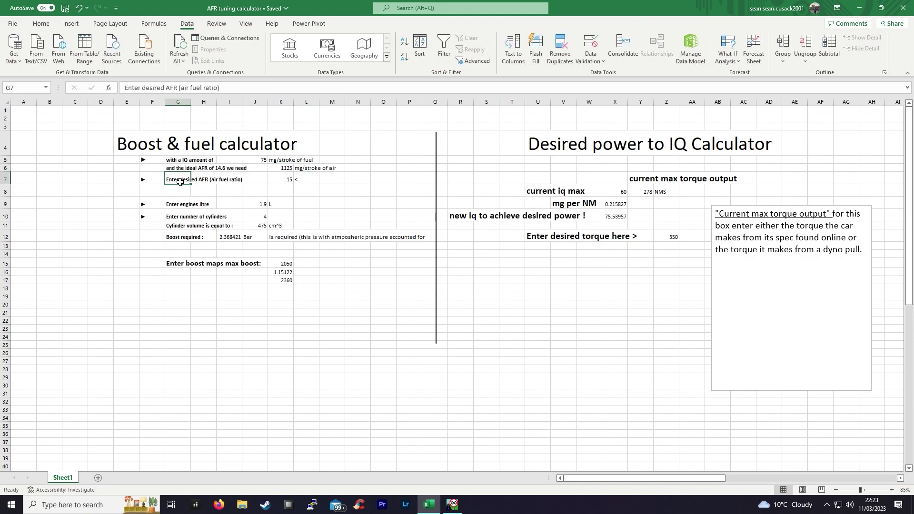
pyautogui.click(282, 178)
pyautogui.click(380, 177)
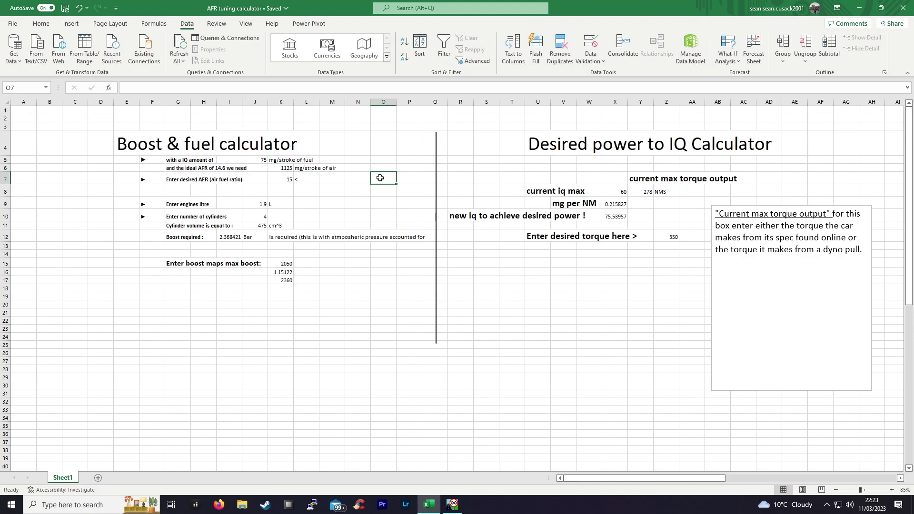
# - Type an IDEAL 16-19 note in O7, make it bold and enlarge it to size 18
pyautogui.write('IDEAL 16-19')
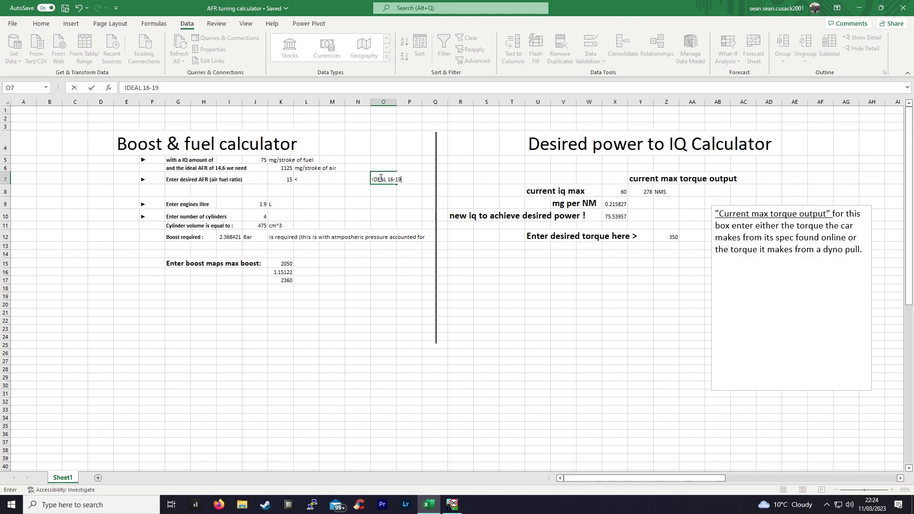
pyautogui.press('Return')
pyautogui.press('Up')
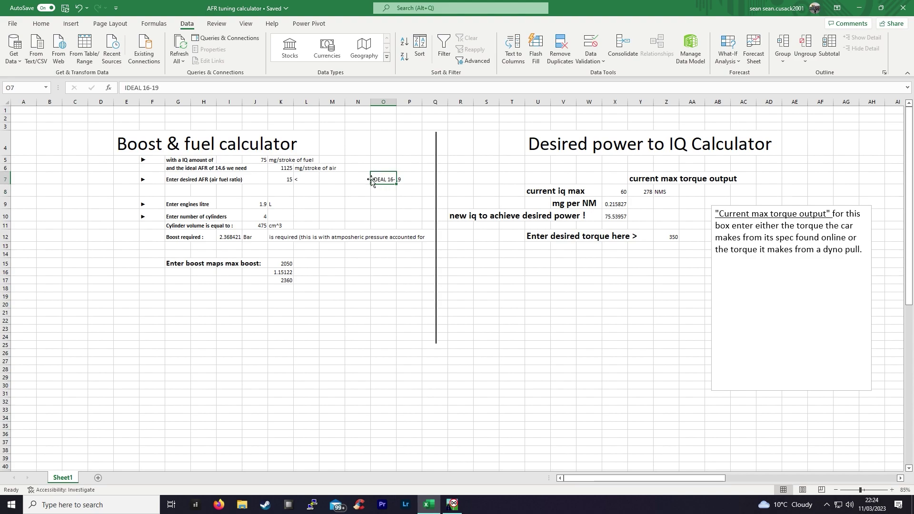
pyautogui.click(41, 23)
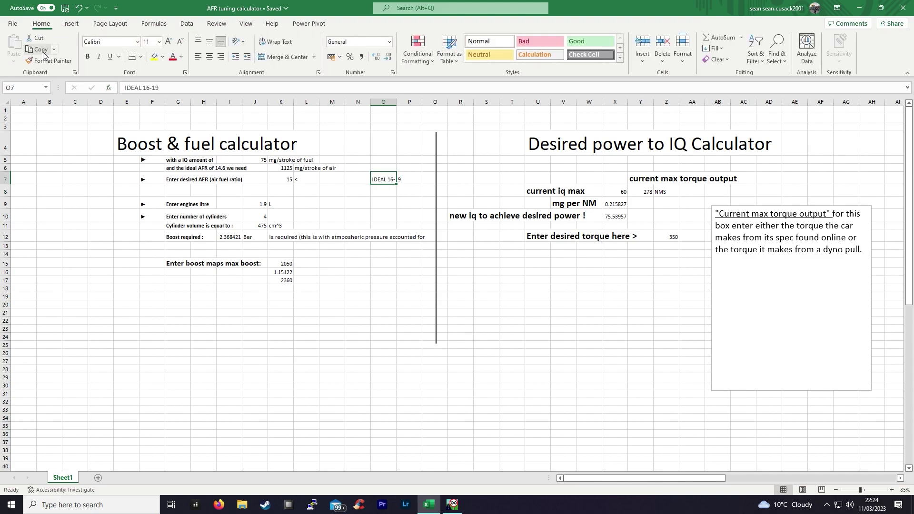
pyautogui.click(87, 57)
pyautogui.click(168, 42)
pyautogui.click(168, 42)
pyautogui.click(168, 42)
pyautogui.click(168, 42)
# - Correct the note to 'IDEAL AFR 16-19' and move it one column left into N7
pyautogui.click(140, 88)
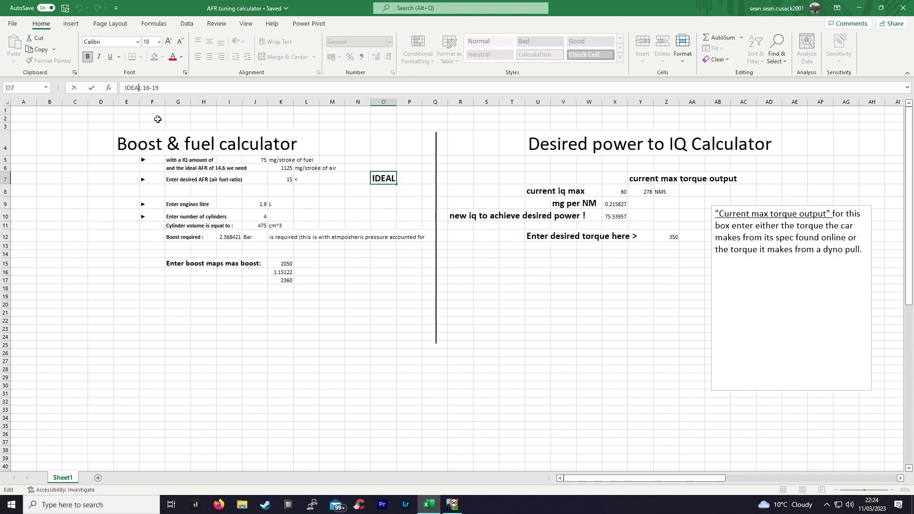
pyautogui.write('AFR')
pyautogui.click(383, 199)
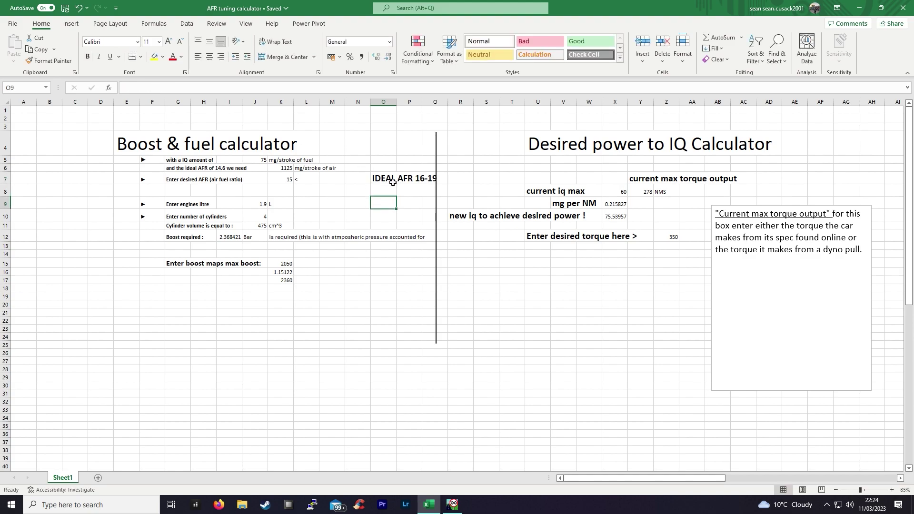
pyautogui.click(393, 182)
pyautogui.moveTo(371, 179); pyautogui.dragTo(358, 179)
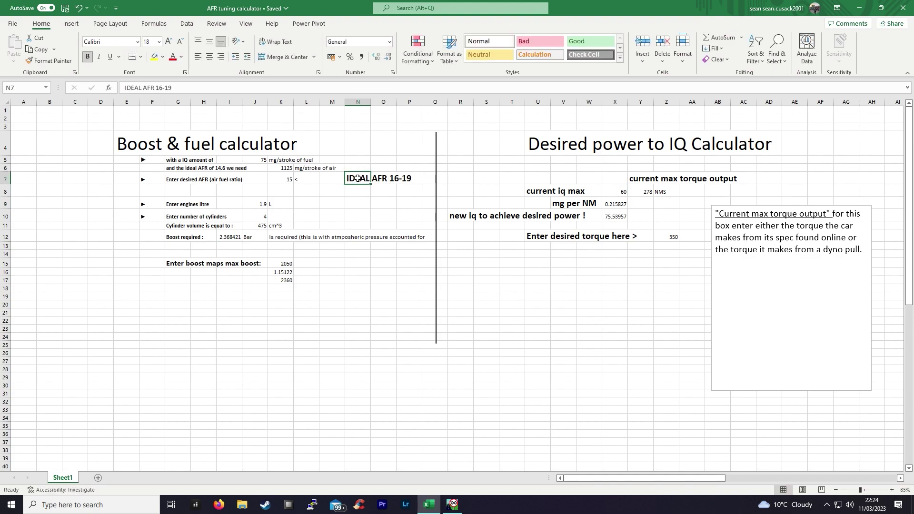
pyautogui.click(415, 180)
# - Change the desired AFR from 15 to 17 and read the 2.684211 bar boost required in I12
pyautogui.click(290, 180)
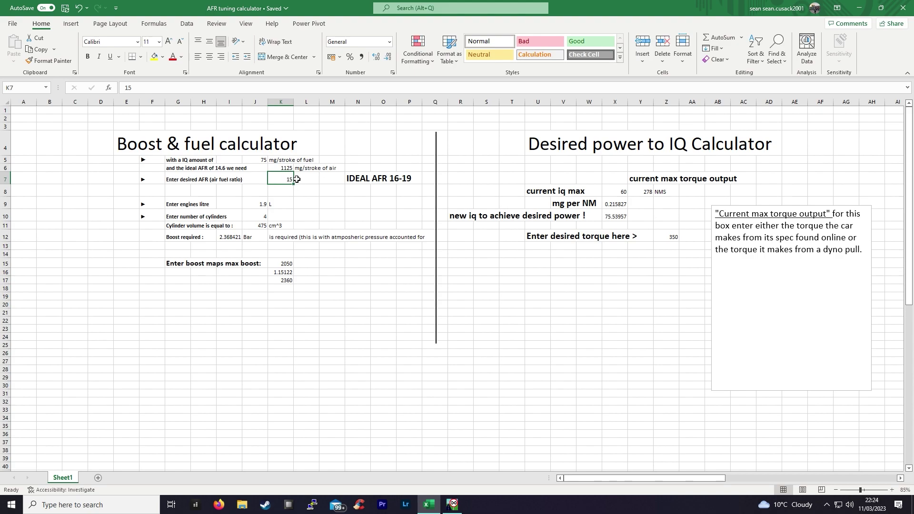
pyautogui.click(251, 157)
pyautogui.click(280, 181)
pyautogui.write('1')
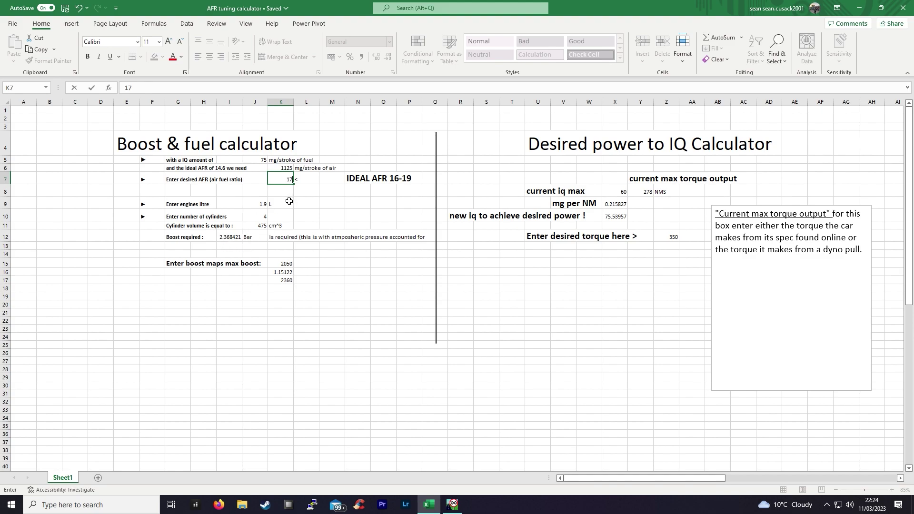
pyautogui.click(310, 205)
pyautogui.click(229, 240)
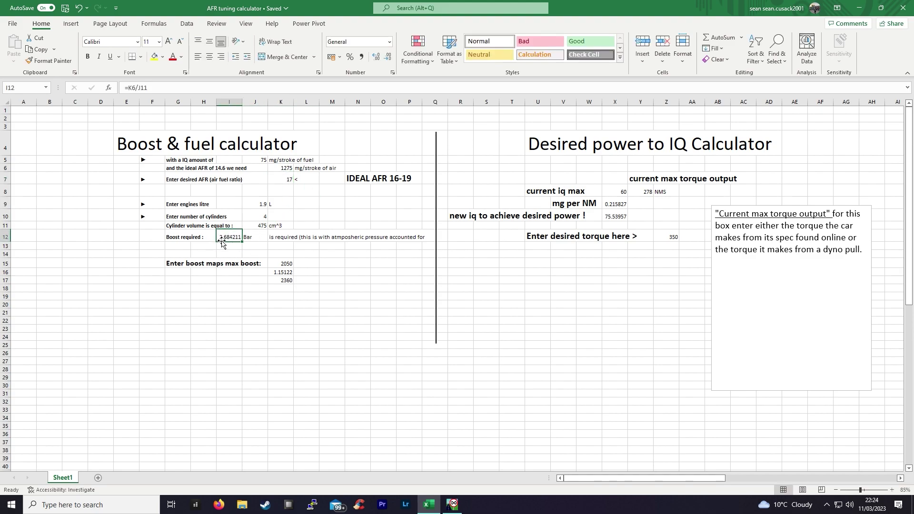
pyautogui.click(300, 241)
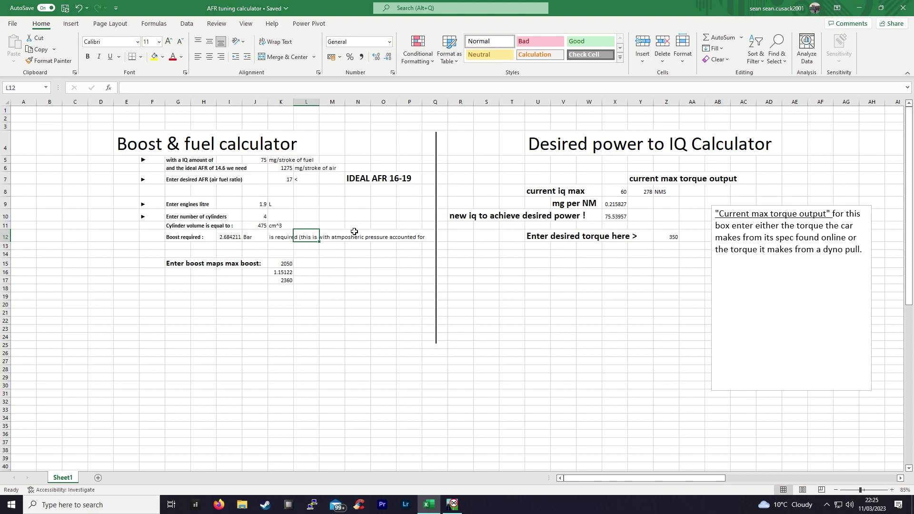
# - Open the Bosch II 16 boost map over the smoke map, select its 75.0 column, and check K15
pyautogui.click(455, 508)
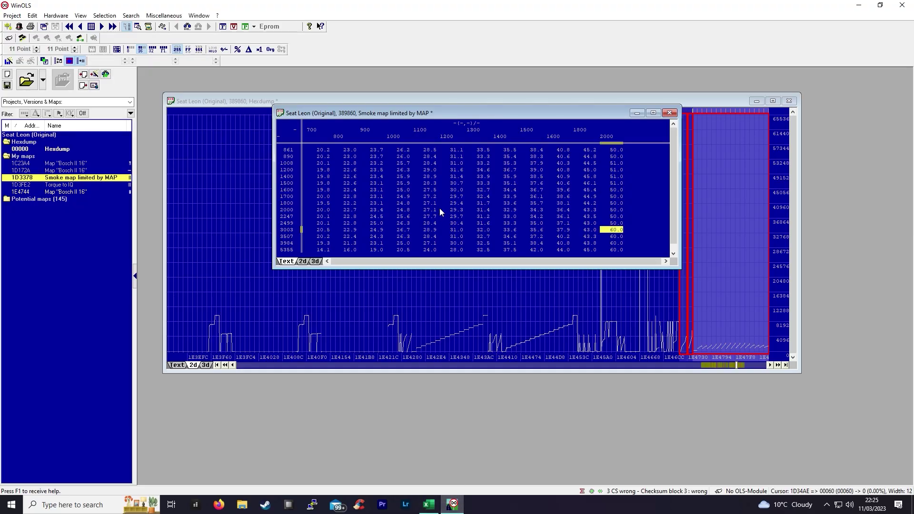
pyautogui.doubleClick(19, 193)
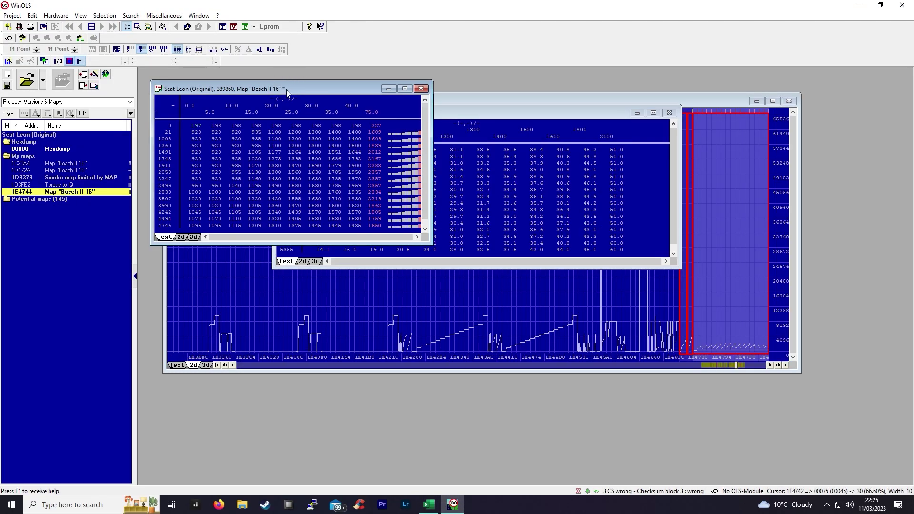
pyautogui.moveTo(292, 96); pyautogui.dragTo(424, 96)
pyautogui.moveTo(512, 138); pyautogui.dragTo(510, 231)
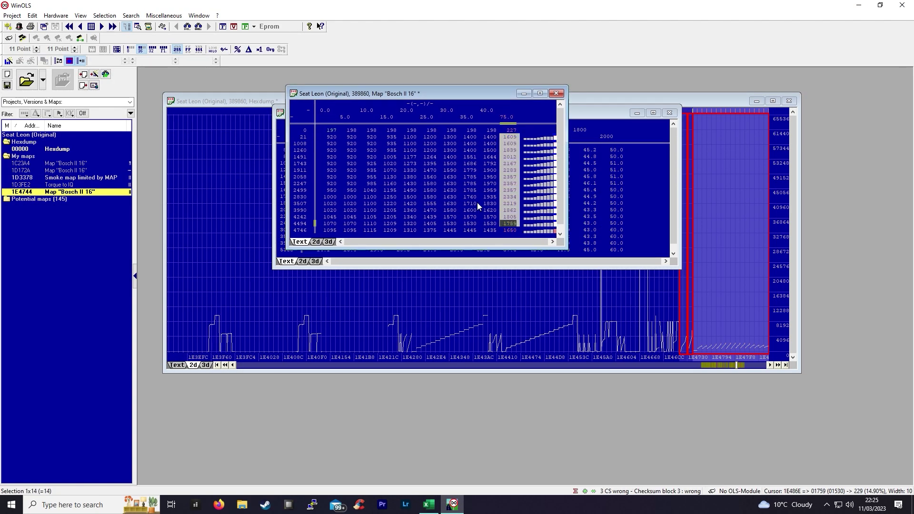
pyautogui.rightClick(471, 195)
pyautogui.click(481, 198)
pyautogui.click(428, 504)
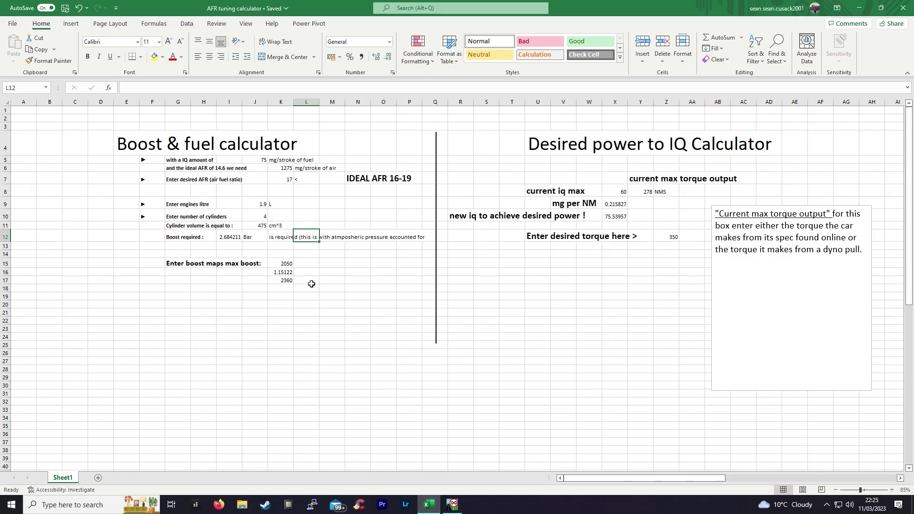
pyautogui.click(284, 264)
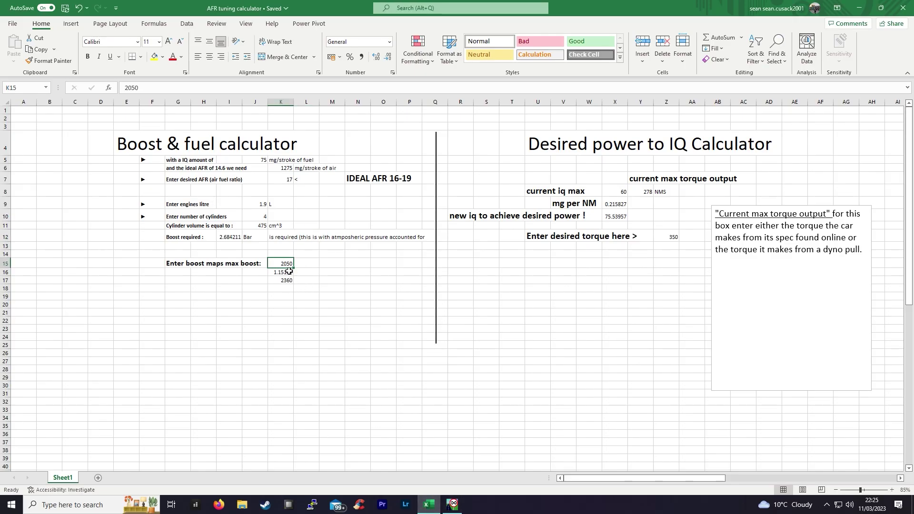
pyautogui.click(452, 504)
# - Reselect the whole 75.0 column and undo the change to restore its original values
pyautogui.moveTo(502, 122); pyautogui.dragTo(529, 231)
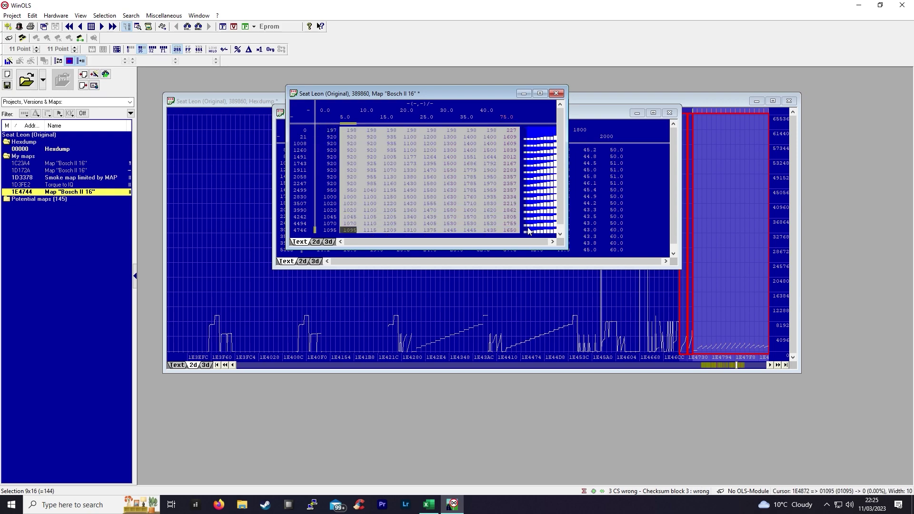
pyautogui.rightClick(481, 194)
pyautogui.press('Escape')
pyautogui.hotkey('shift', 'F10')
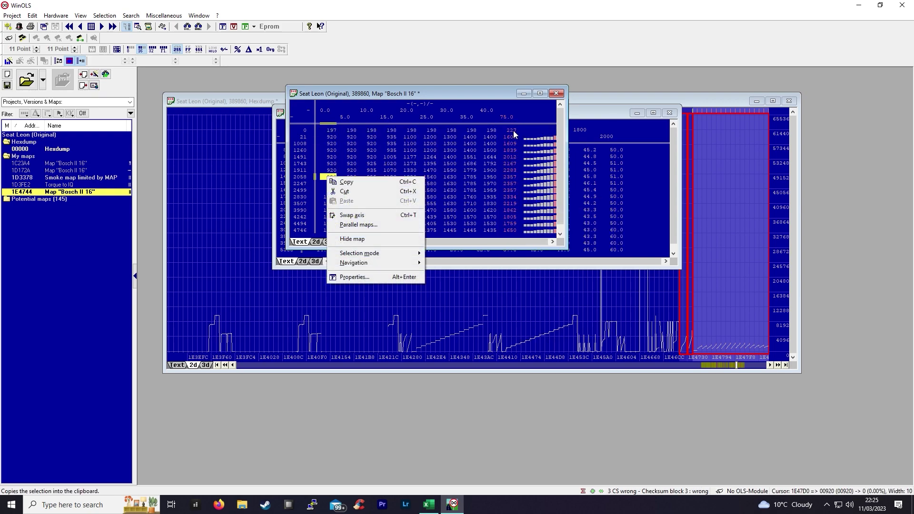
pyautogui.moveTo(510, 130); pyautogui.dragTo(509, 231)
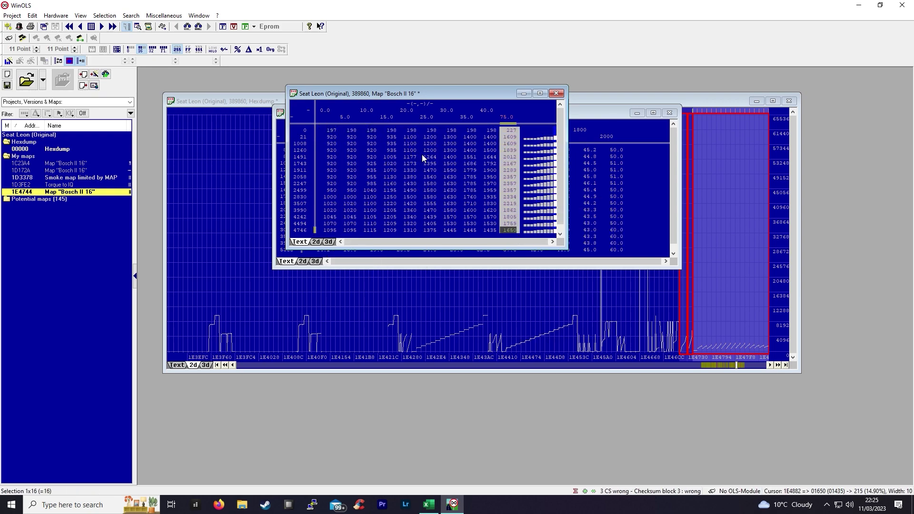
pyautogui.hotkey('ctrl', 'z')
pyautogui.hotkey('shift', 'F10')
pyautogui.click(499, 197)
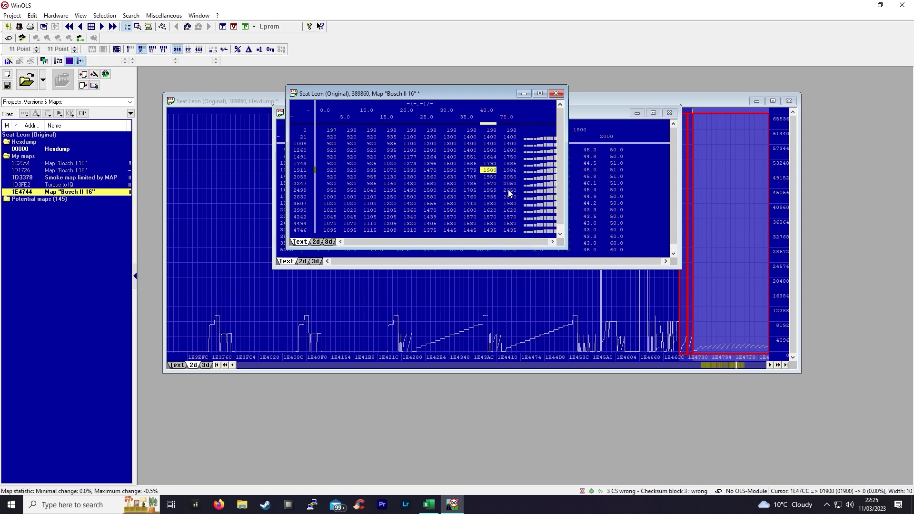
# - Inspect the K17 boost target formula, the K16 multiplier and the 2050 map maximum in K15
pyautogui.click(428, 504)
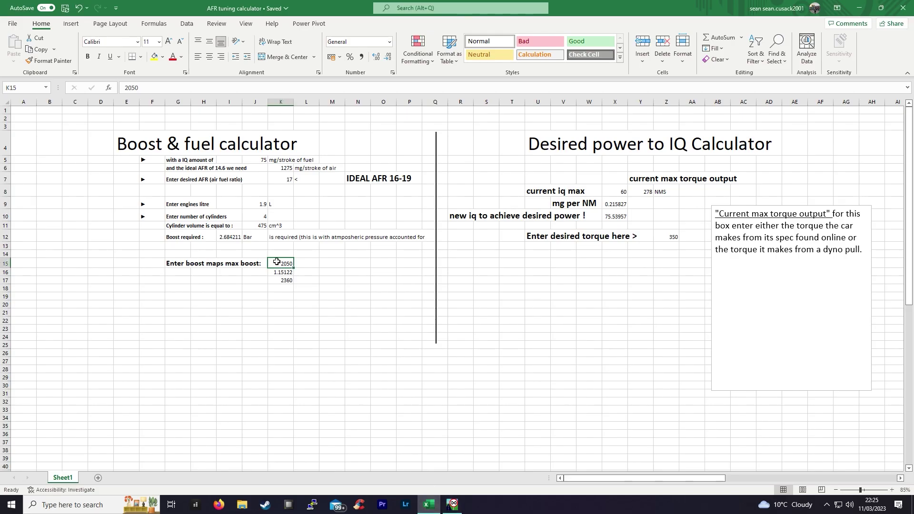
pyautogui.click(285, 282)
pyautogui.click(282, 271)
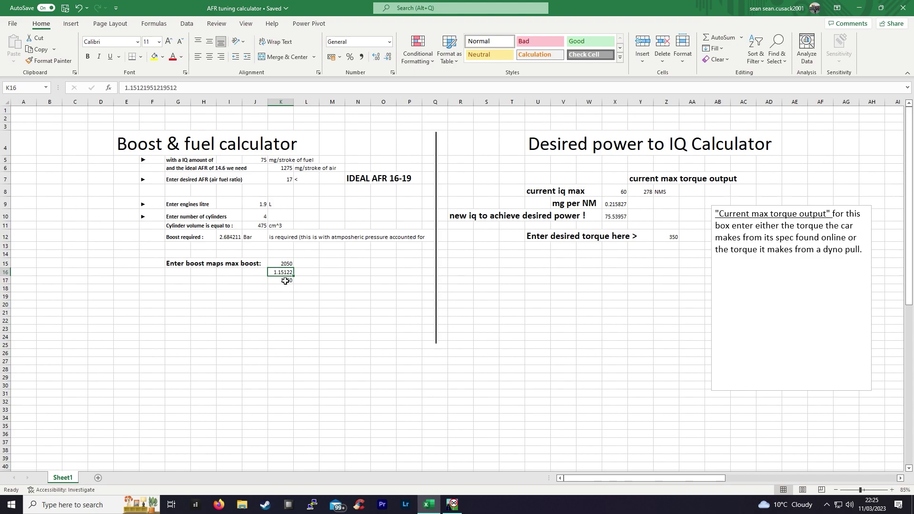
pyautogui.click(283, 281)
pyautogui.click(281, 271)
pyautogui.click(282, 264)
# - Goal Seek K17 to 2680 by changing K16, yielding a multiplier of 1.307317
pyautogui.click(187, 24)
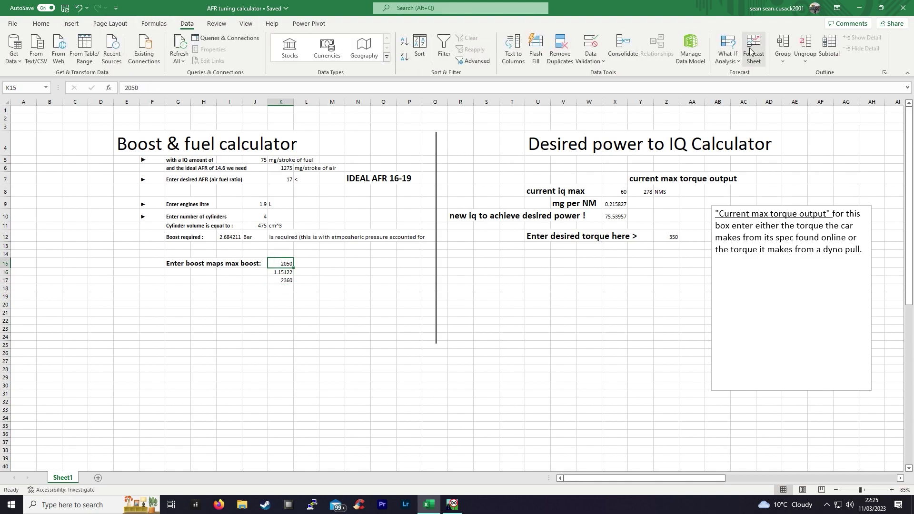
pyautogui.click(727, 54)
pyautogui.click(738, 95)
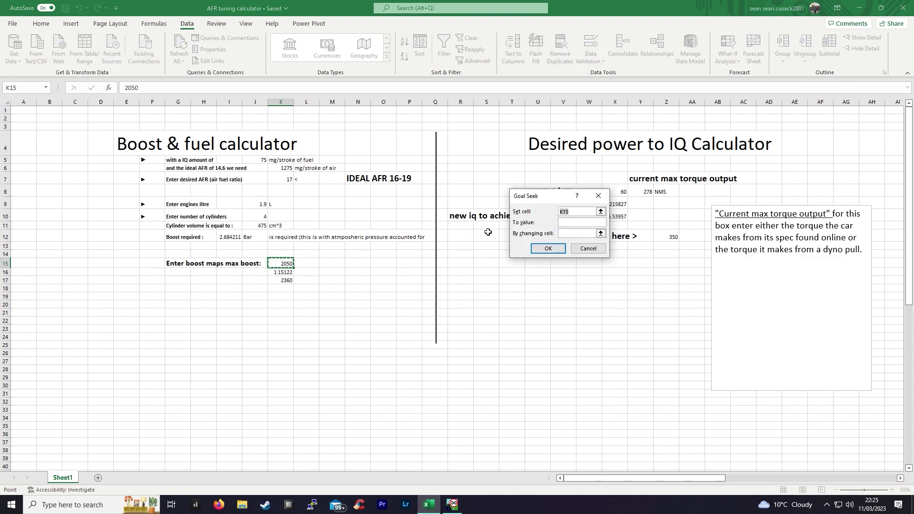
pyautogui.click(284, 281)
pyautogui.click(572, 226)
pyautogui.write('2680')
pyautogui.click(567, 233)
pyautogui.click(285, 272)
pyautogui.click(548, 248)
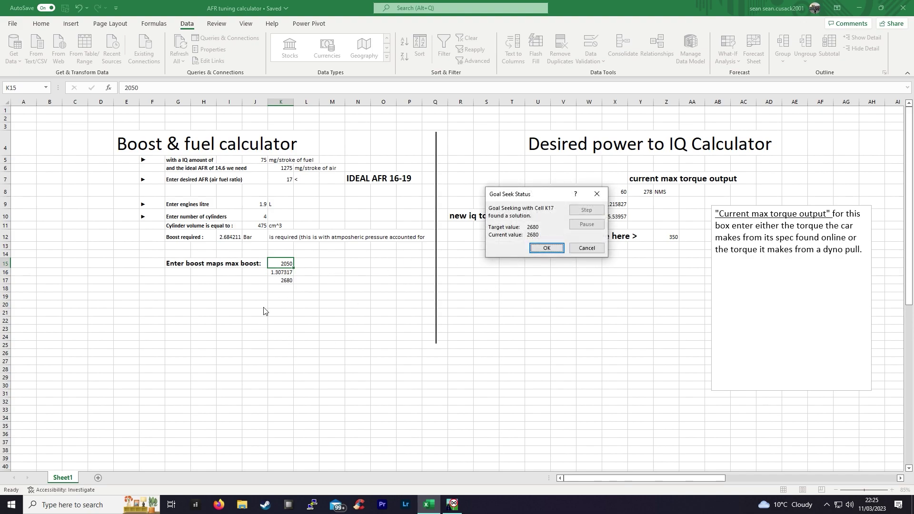
pyautogui.click(547, 248)
pyautogui.click(276, 274)
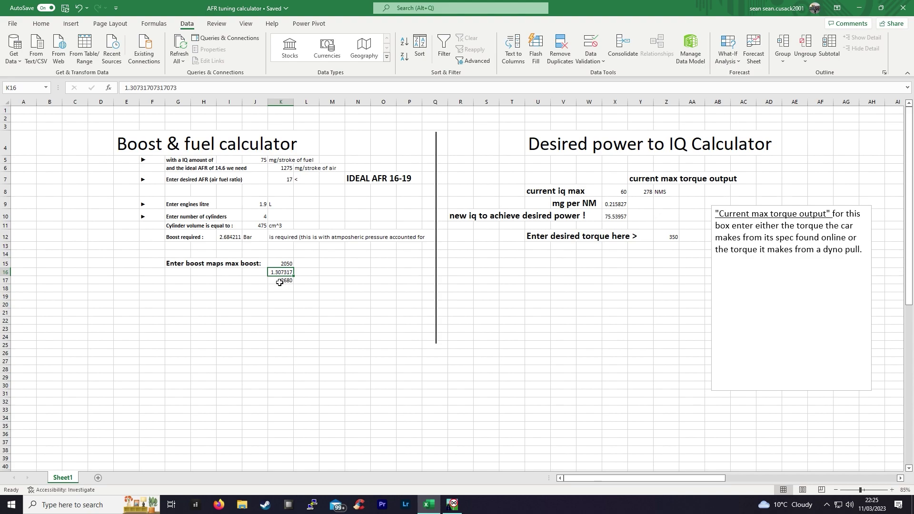
# - Raise the selected upper cells of the boost map's 75.0 column by 30%
pyautogui.click(453, 504)
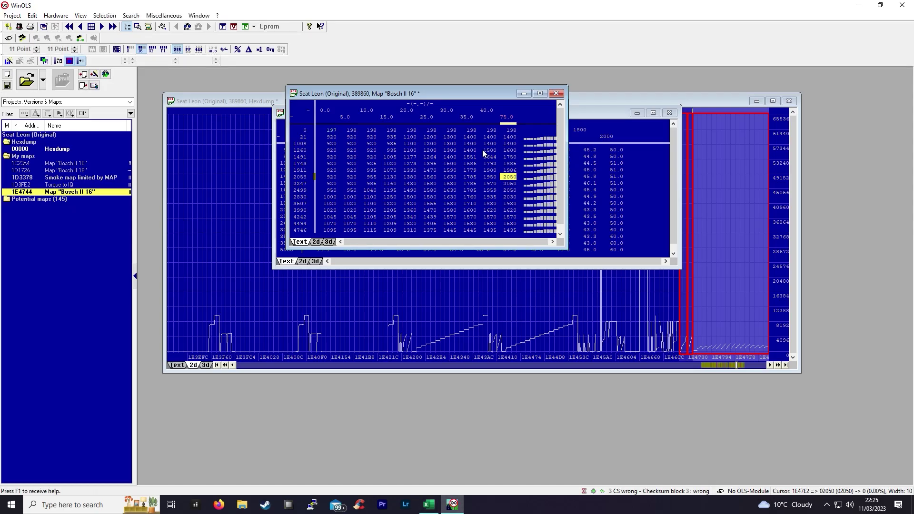
pyautogui.keyDown('shift'); pyautogui.click(505, 191); pyautogui.keyUp('shift')
pyautogui.rightClick(508, 191)
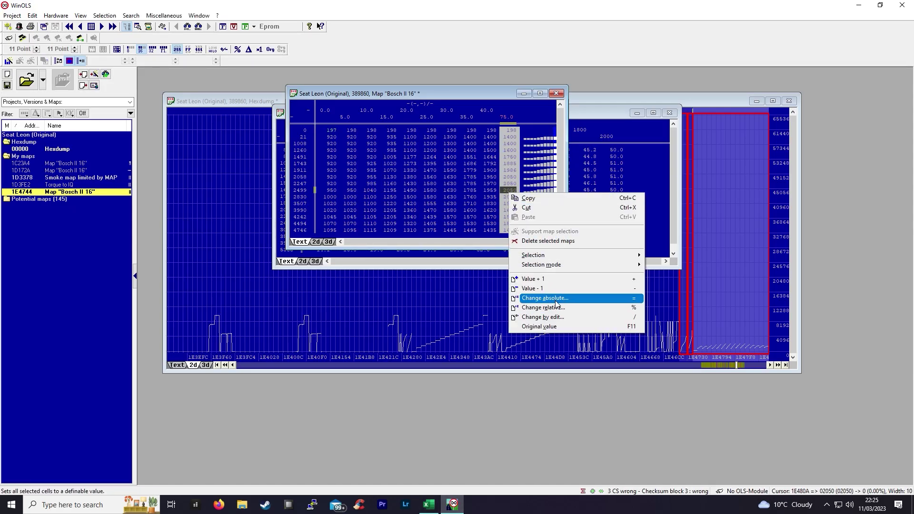
pyautogui.click(555, 308)
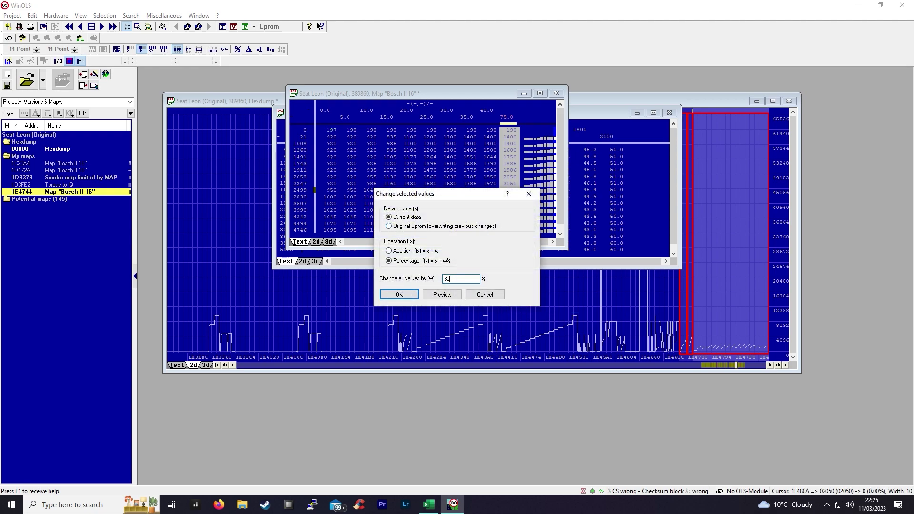
pyautogui.write('30')
pyautogui.moveTo(452, 192); pyautogui.dragTo(355, 168)
pyautogui.click(345, 270)
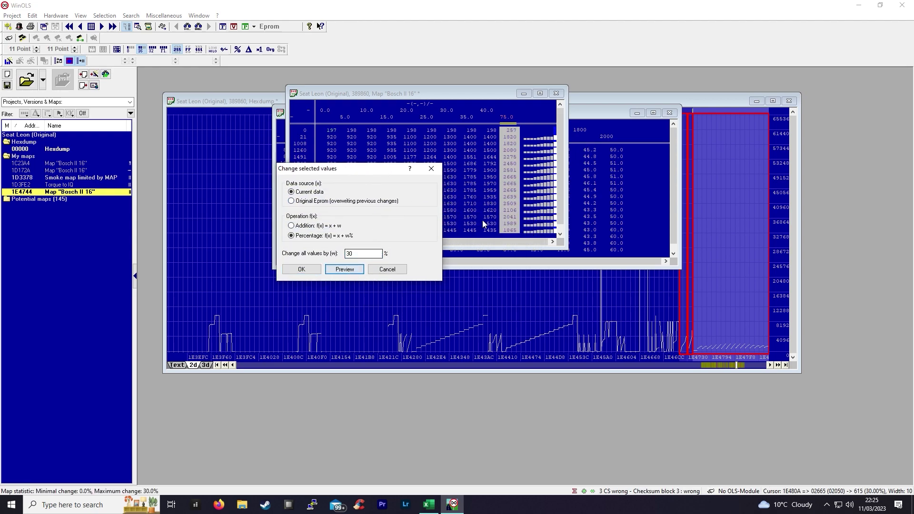
pyautogui.click(429, 505)
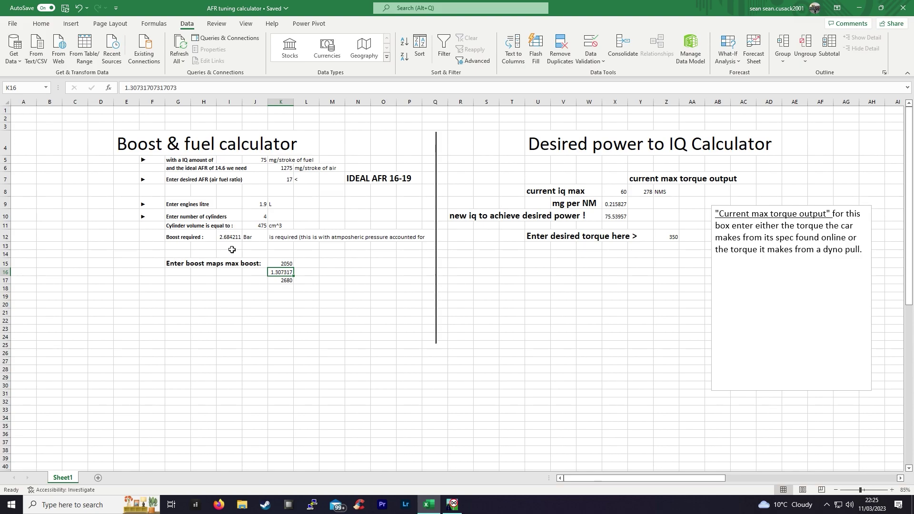
pyautogui.click(452, 504)
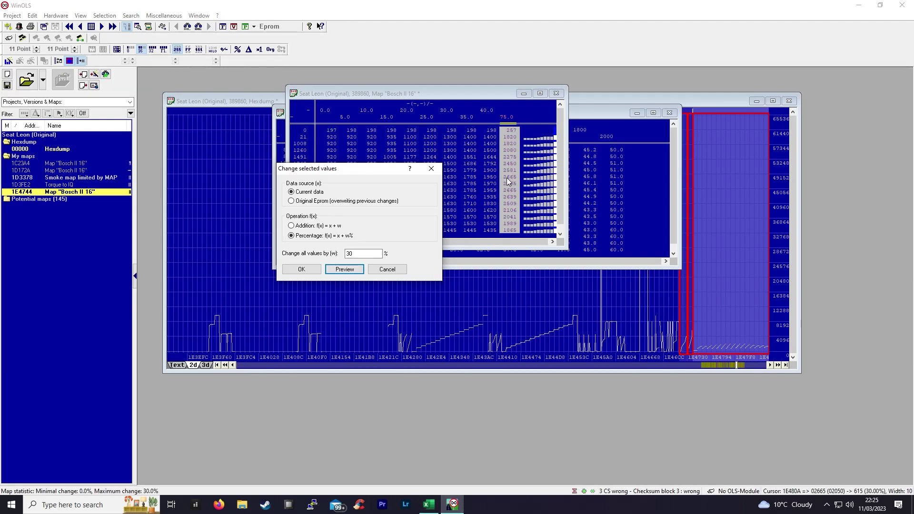
pyautogui.click(302, 270)
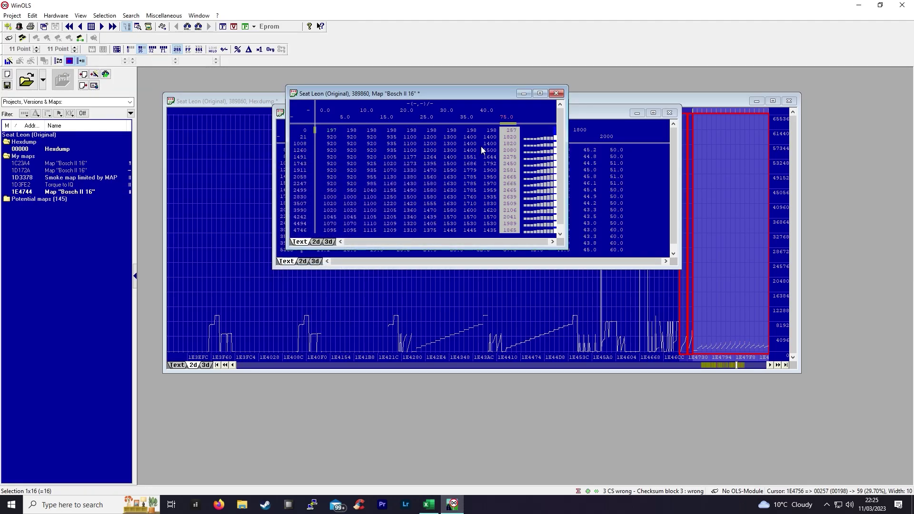
# - Reselect the 75.0 column values and cross-check the desired AFR in K7 of the calculator
pyautogui.rightClick(481, 147)
pyautogui.click(507, 117)
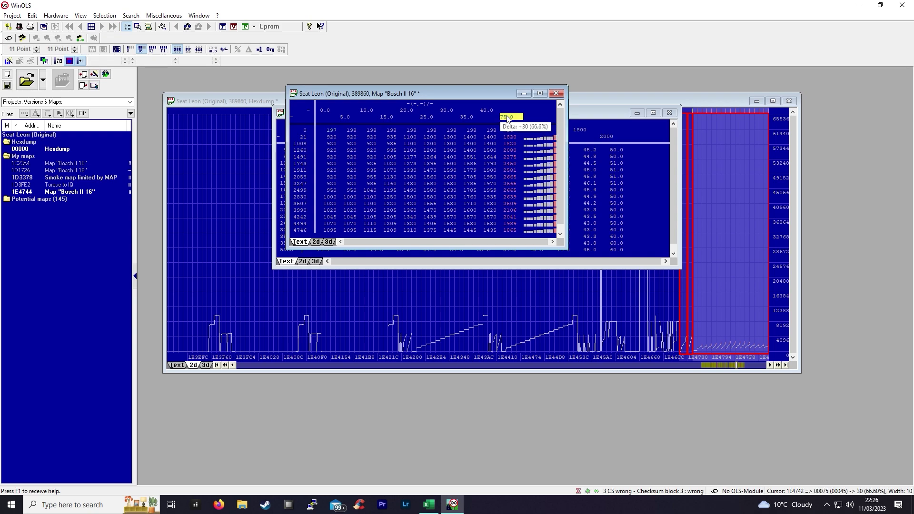
pyautogui.moveTo(508, 130); pyautogui.dragTo(511, 234)
pyautogui.rightClick(489, 201)
pyautogui.click(507, 204)
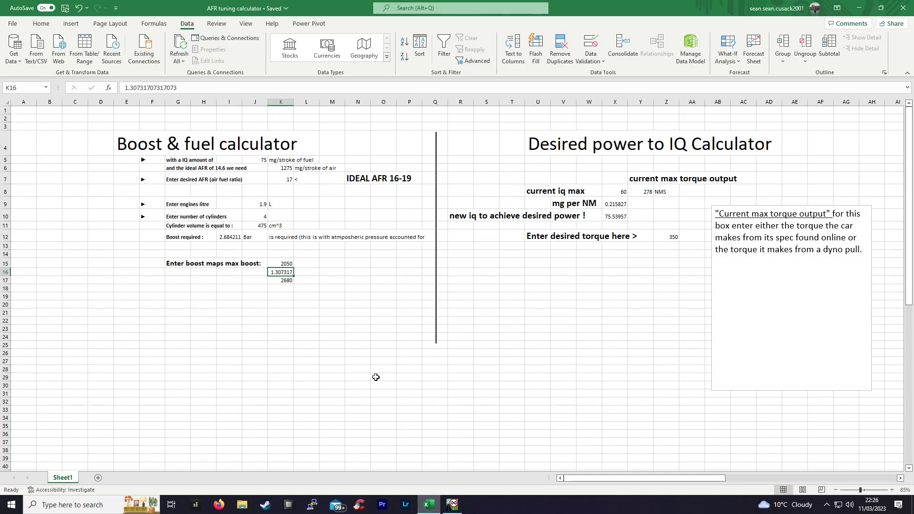
pyautogui.hotkey('alt', 'Tab')
pyautogui.click(285, 185)
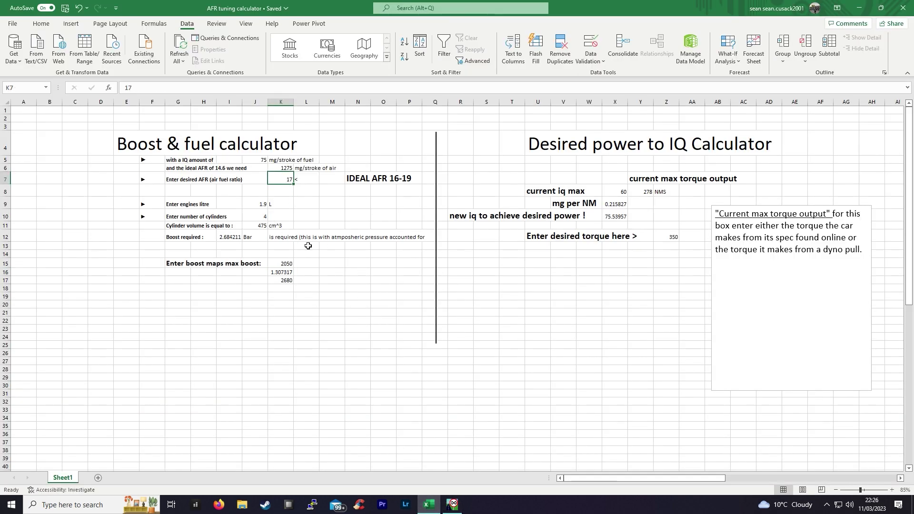
pyautogui.click(454, 505)
pyautogui.moveTo(509, 130); pyautogui.dragTo(524, 228)
pyautogui.rightClick(487, 210)
pyautogui.click(507, 118)
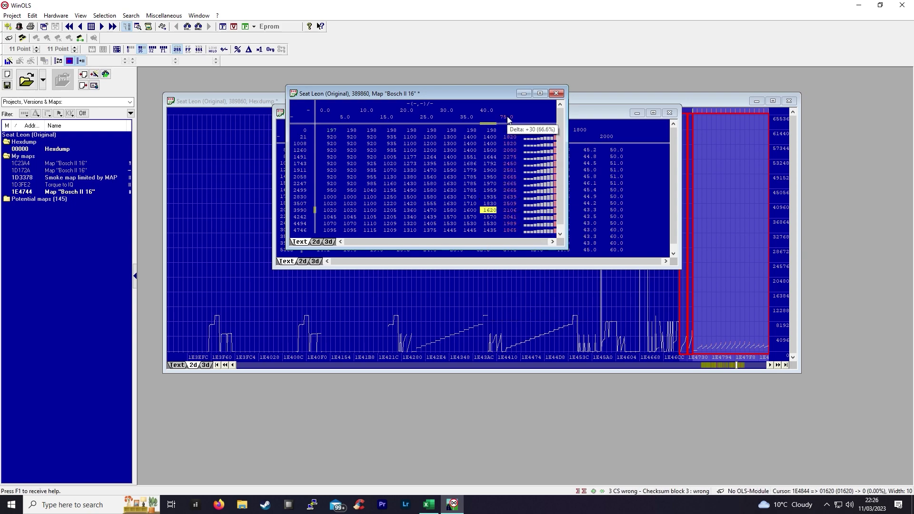
# - Check the 350 desired torque in Z12, then close the Bosch II 16 map
pyautogui.click(428, 505)
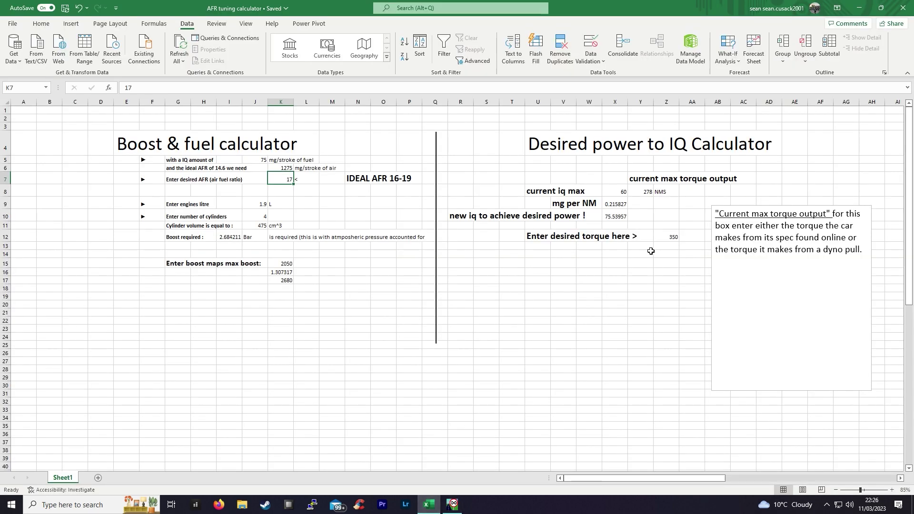
pyautogui.click(666, 236)
pyautogui.click(453, 505)
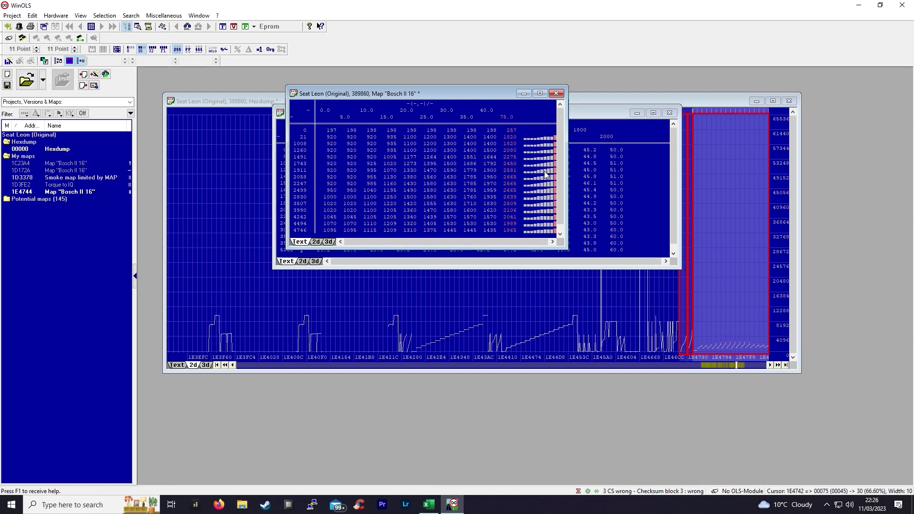
pyautogui.click(429, 505)
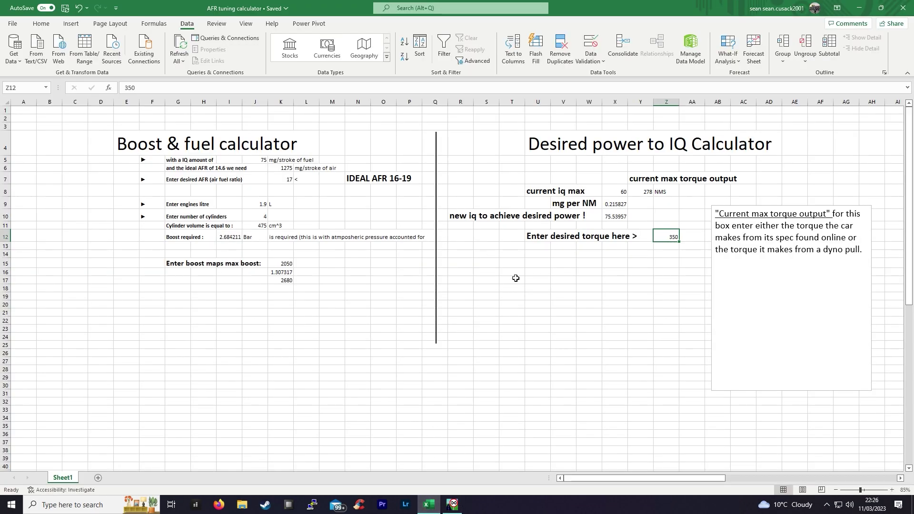
pyautogui.click(453, 505)
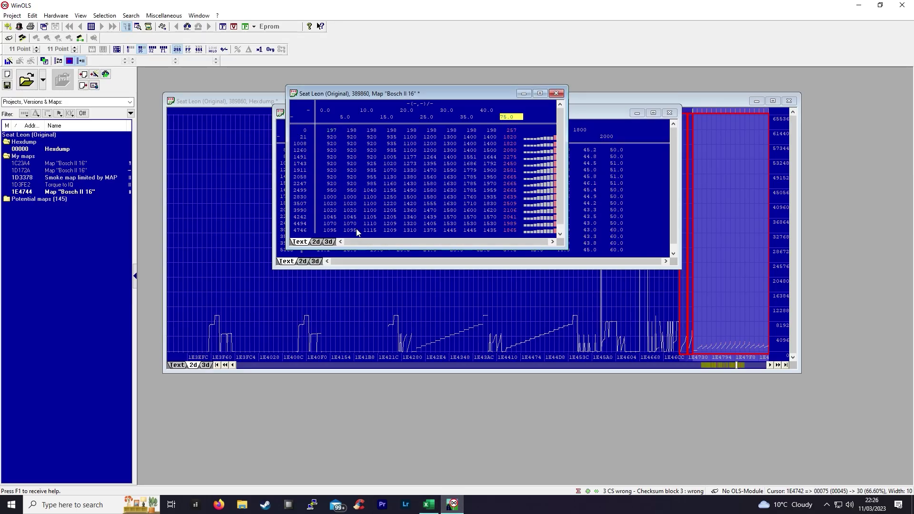
pyautogui.click(556, 93)
# - Open the Torque to IQ map and select a block of its values
pyautogui.click(24, 185)
pyautogui.doubleClick(24, 185)
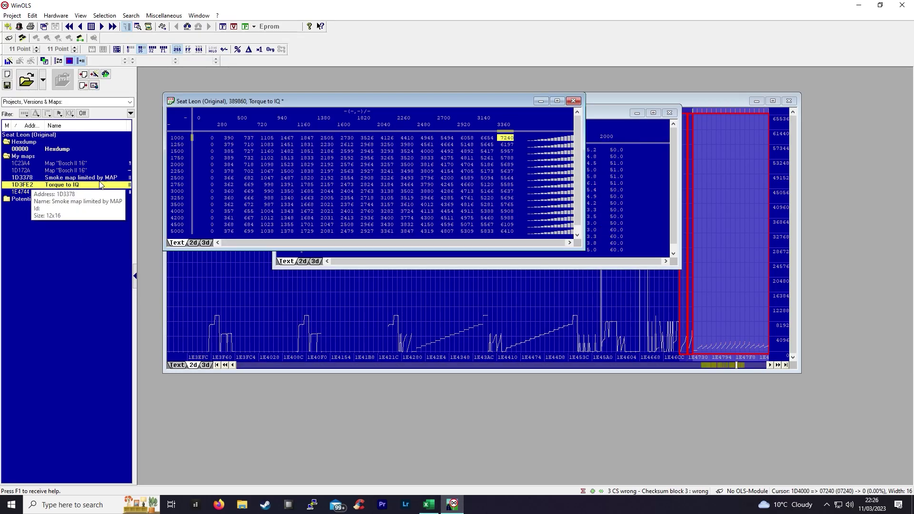
pyautogui.moveTo(207, 136); pyautogui.dragTo(425, 258)
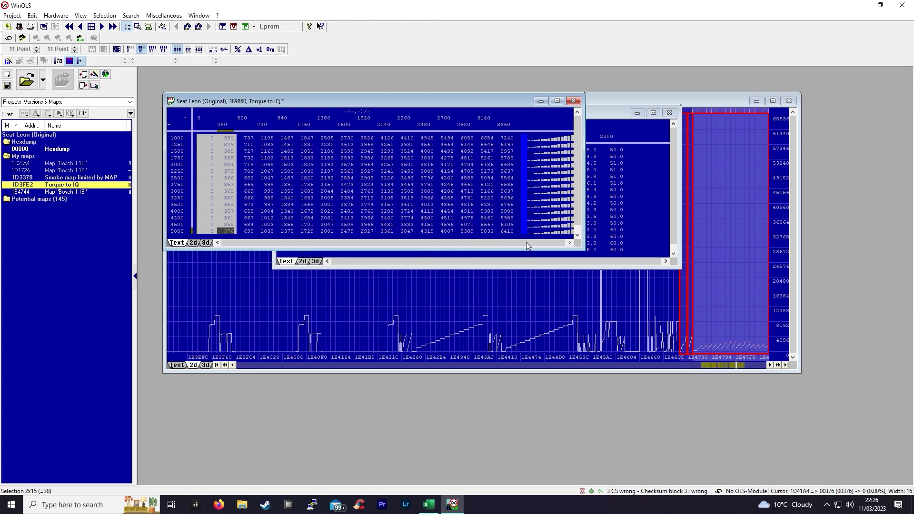
# - Look over the Excel AFR/boost calculator sheet
pyautogui.click(429, 505)
pyautogui.scroll(-15, 345, 397)
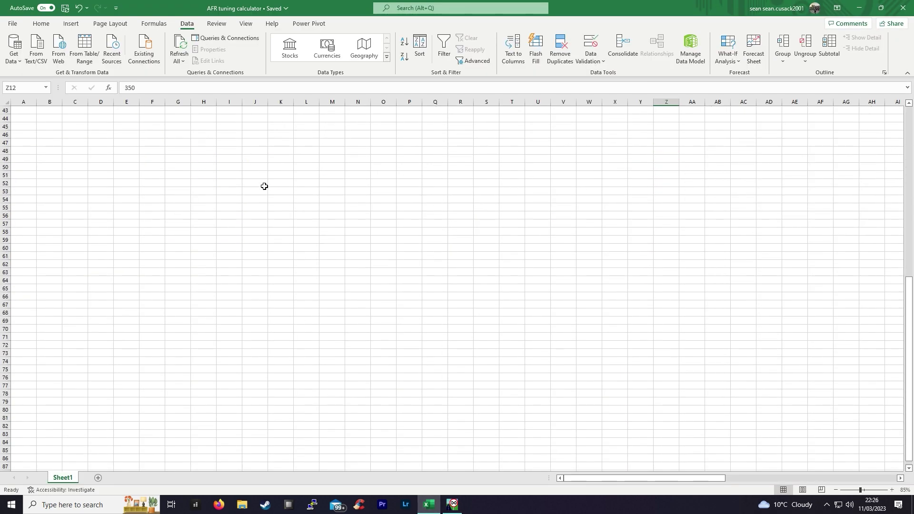
pyautogui.moveTo(255, 126); pyautogui.dragTo(788, 343)
pyautogui.click(588, 288)
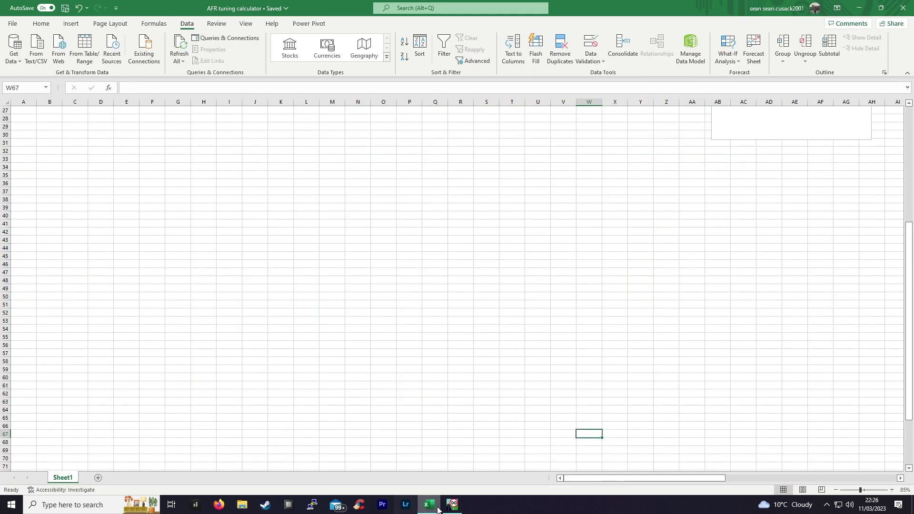
# - Select values in the 1160 column and open the Torque to IQ map's Properties
pyautogui.click(453, 504)
pyautogui.rightClick(338, 148)
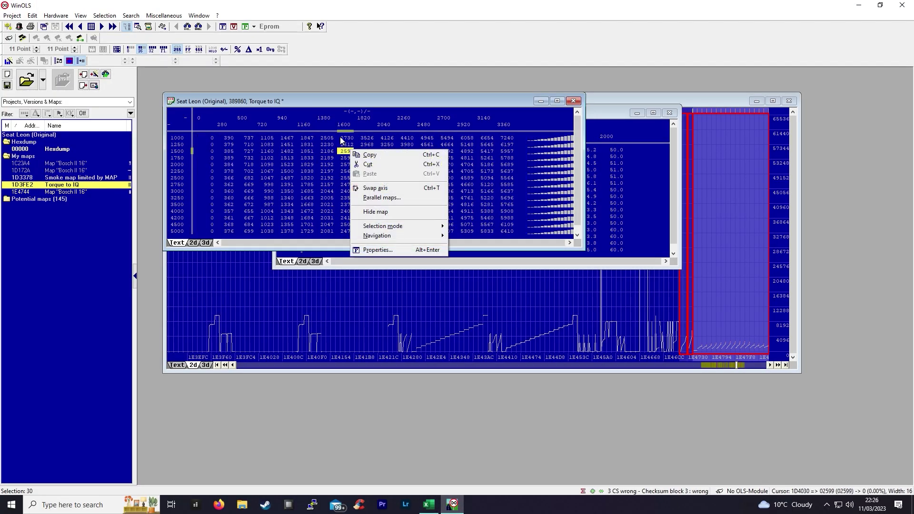
pyautogui.click(344, 125)
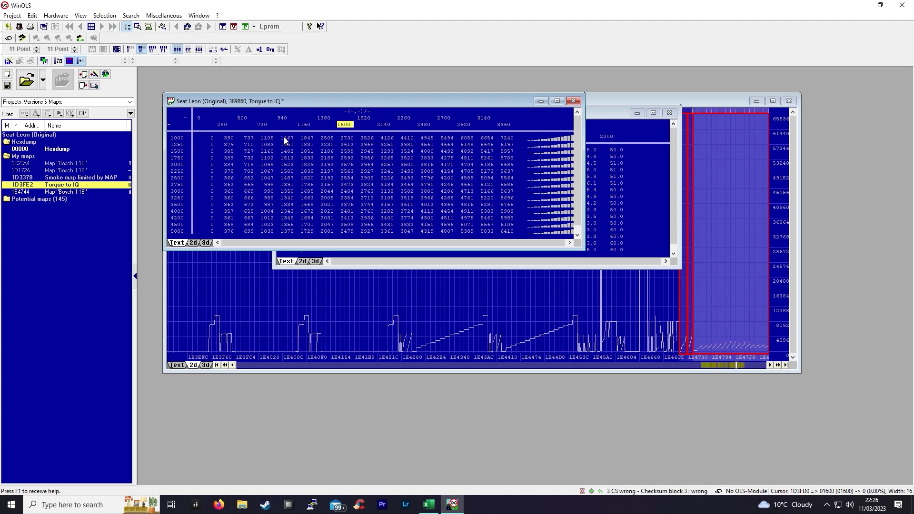
pyautogui.click(305, 139)
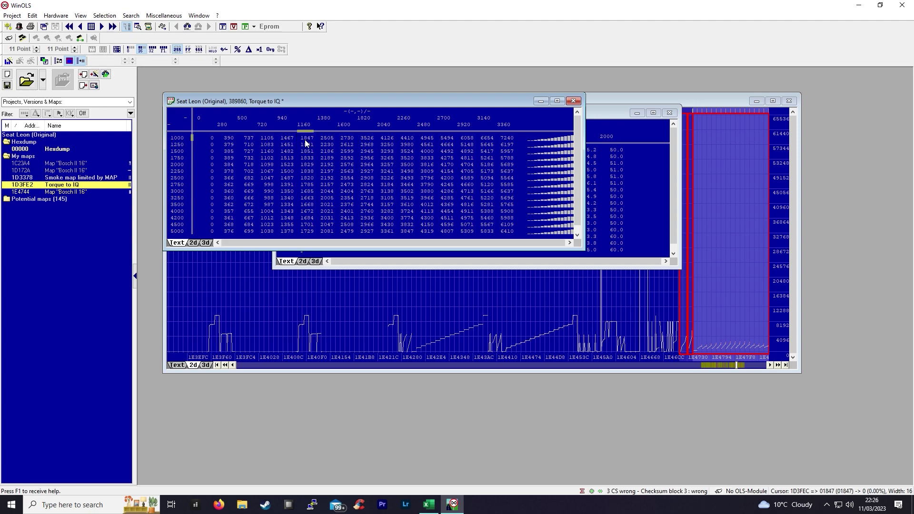
pyautogui.moveTo(305, 143); pyautogui.dragTo(251, 196)
pyautogui.rightClick(296, 156)
pyautogui.rightClick(251, 193)
pyautogui.click(290, 291)
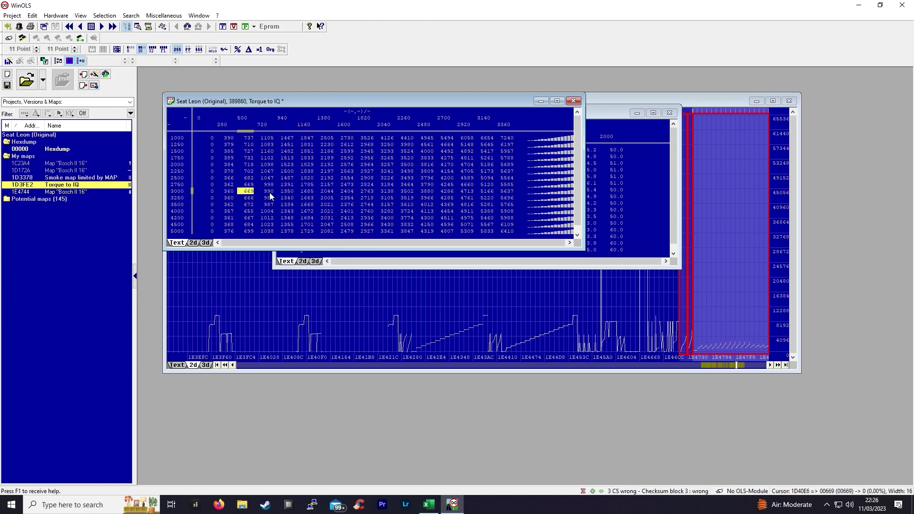
# - Change the map factor so values scale by 0.01, with precision 1
pyautogui.doubleClick(464, 299)
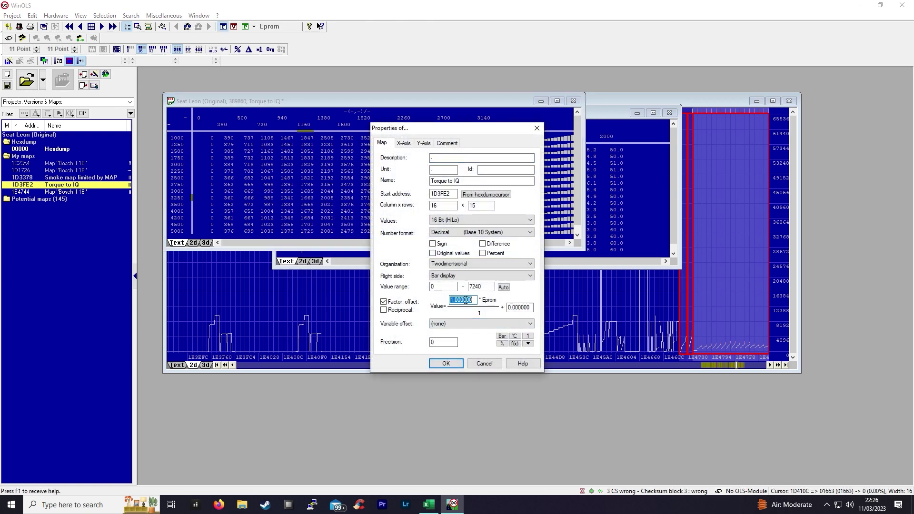
pyautogui.press('BackSpace')
pyautogui.doubleClick(441, 341)
pyautogui.write('1')
pyautogui.click(445, 364)
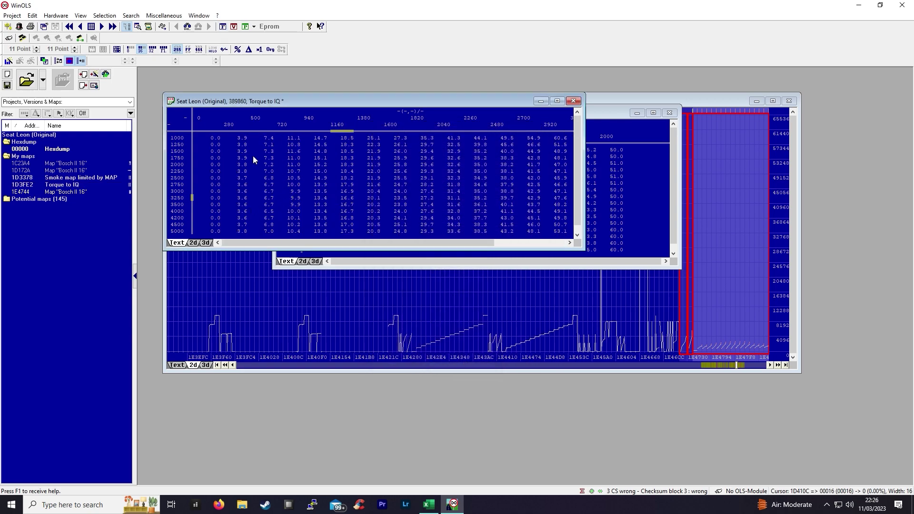
# - Set the X-axis factor to 0.1 so breakpoints top out at 336
pyautogui.click(266, 186)
pyautogui.doubleClick(344, 124)
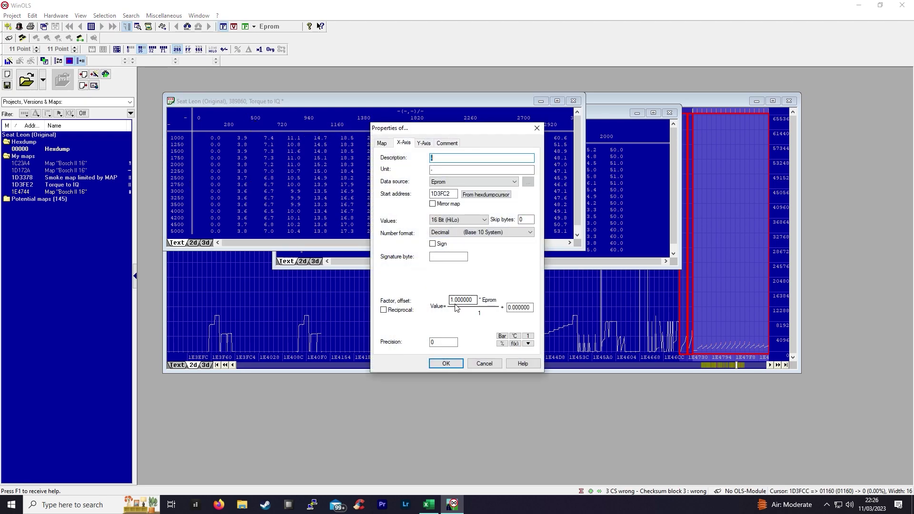
pyautogui.doubleClick(462, 300)
pyautogui.write('0.1')
pyautogui.press('Return')
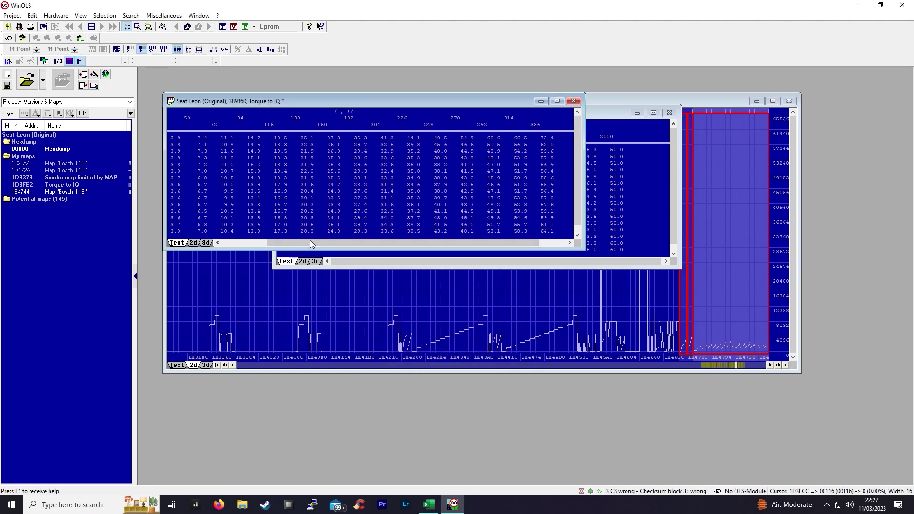
# - Check rescaled values like 7.0 and 56.4, then shift the Torque to IQ window lower right
pyautogui.click(272, 172)
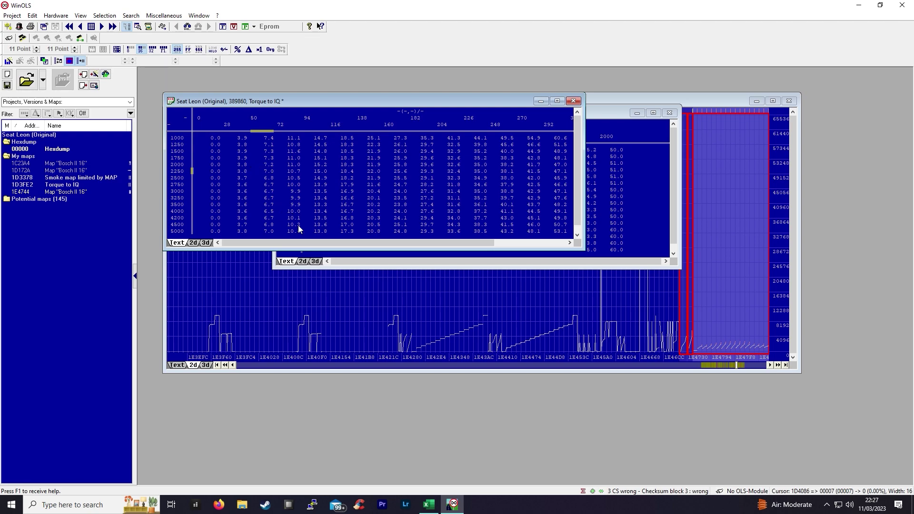
pyautogui.moveTo(320, 243); pyautogui.dragTo(372, 243)
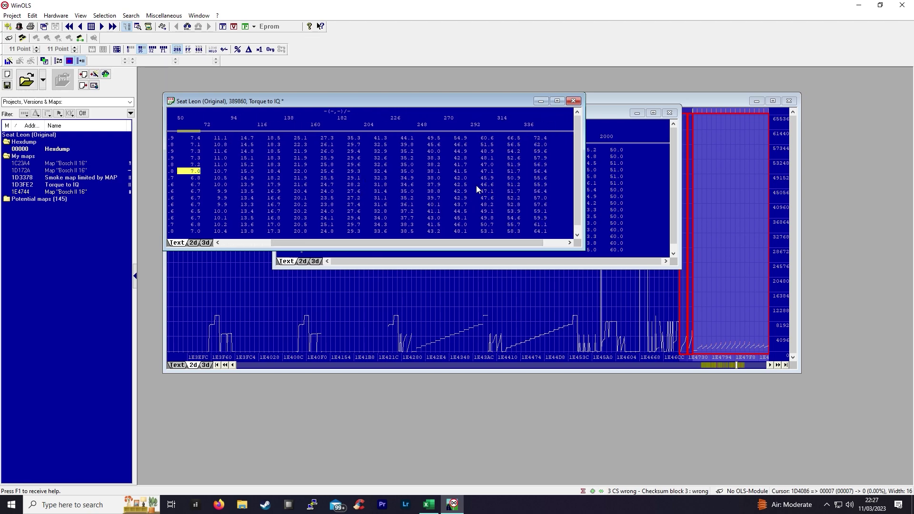
pyautogui.click(537, 172)
pyautogui.click(530, 125)
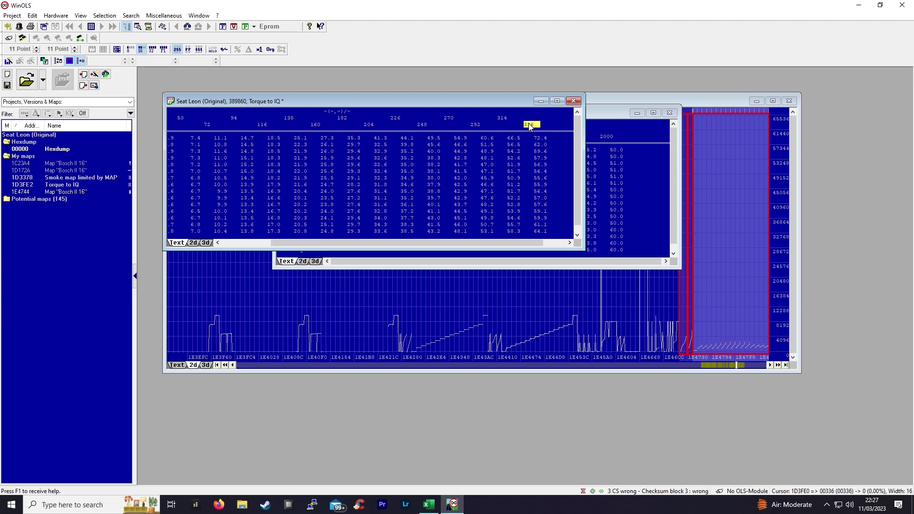
pyautogui.moveTo(500, 108); pyautogui.dragTo(507, 112)
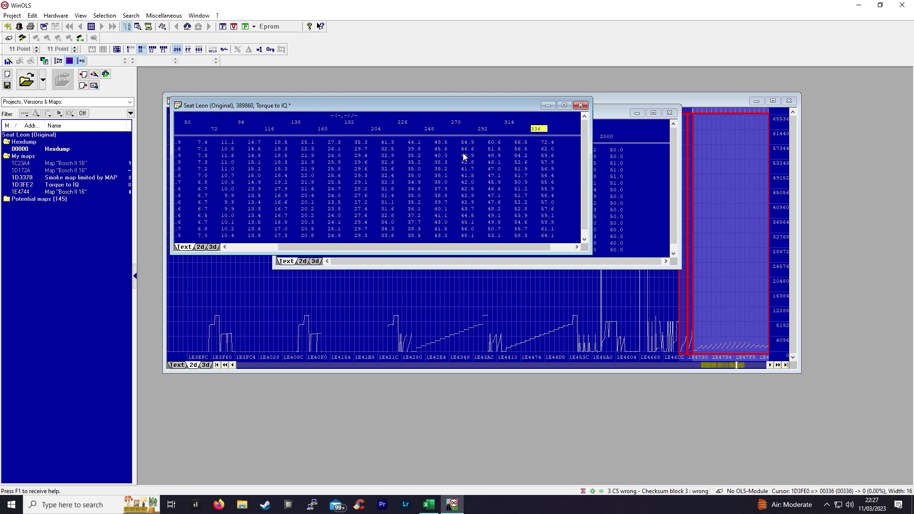
pyautogui.moveTo(466, 155); pyautogui.dragTo(497, 229)
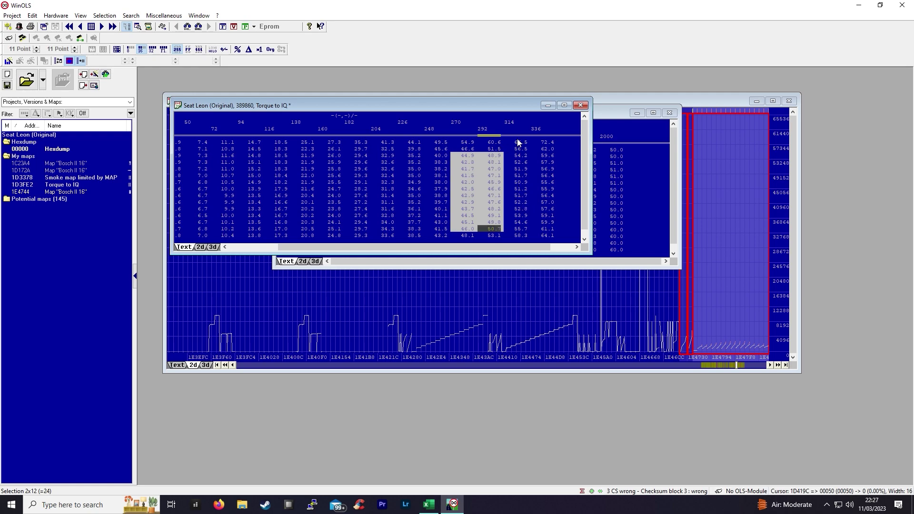
pyautogui.rightClick(514, 169)
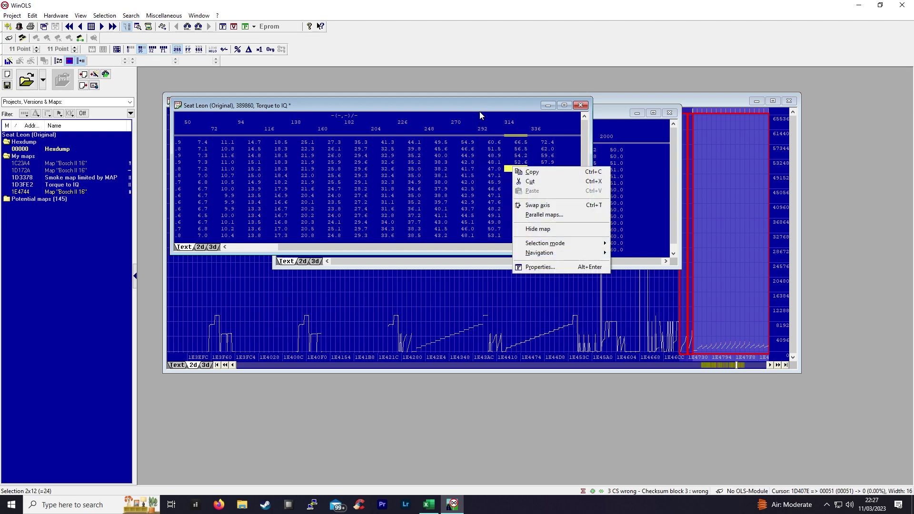
pyautogui.click(493, 185)
# - Reopen the Bosch II 16 map at 1D172A above the Torque to IQ map, selecting a 270-column cell
pyautogui.moveTo(413, 106); pyautogui.dragTo(550, 245)
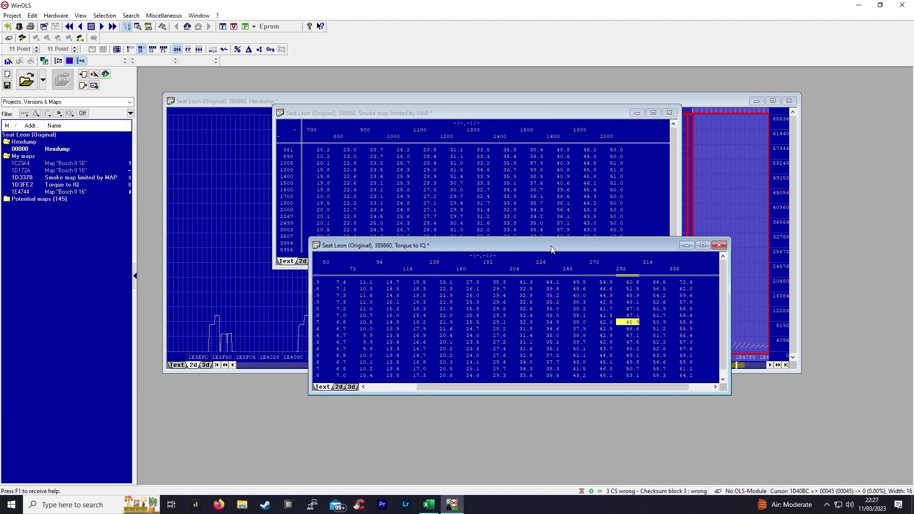
pyautogui.doubleClick(14, 170)
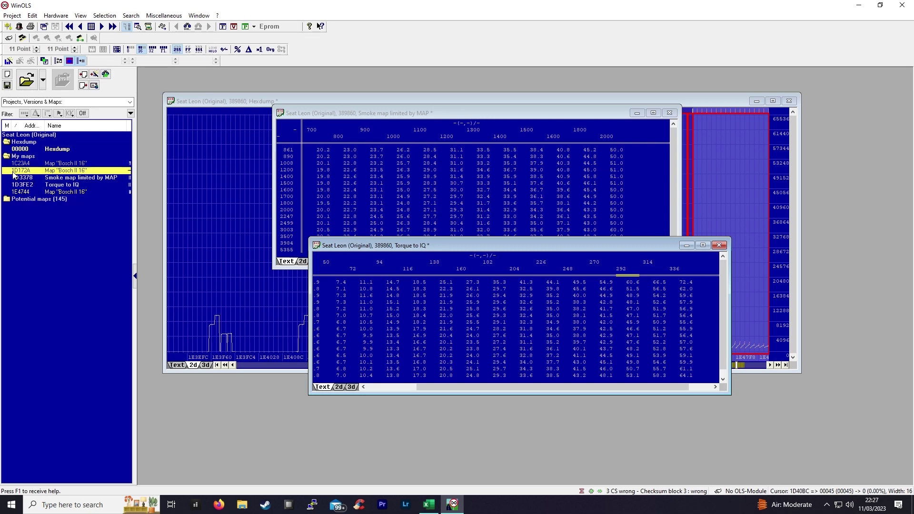
pyautogui.press('Right')
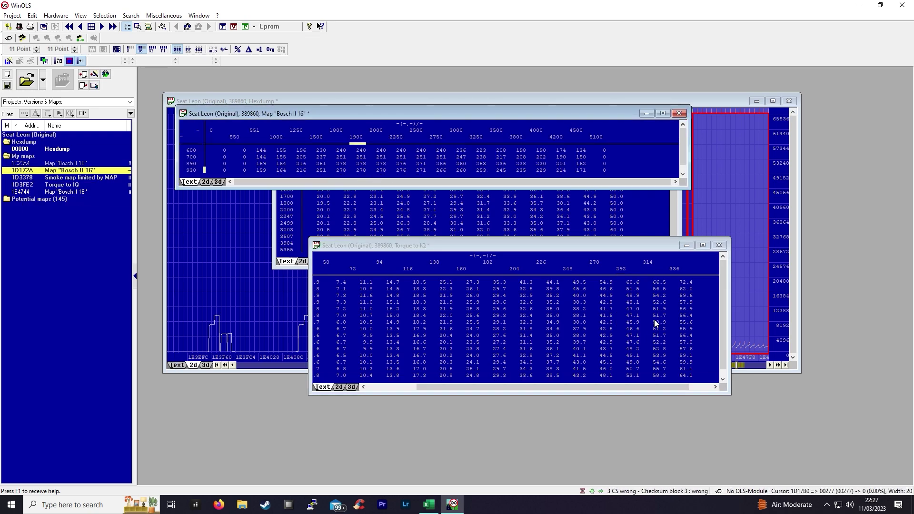
pyautogui.moveTo(621, 247); pyautogui.dragTo(560, 231)
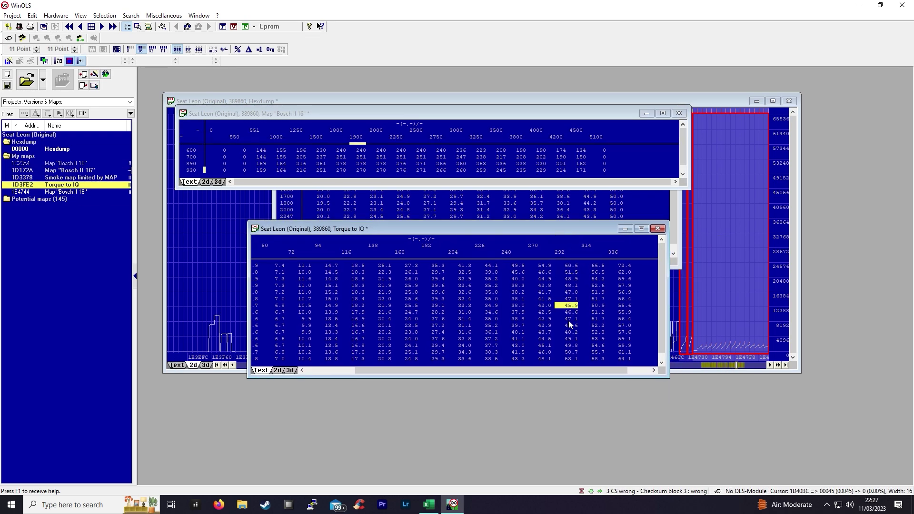
pyautogui.click(544, 319)
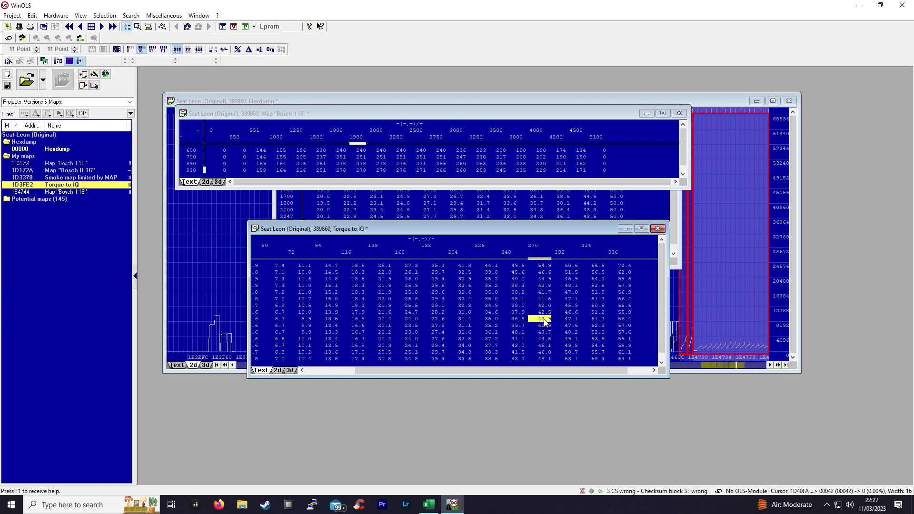
pyautogui.click(428, 504)
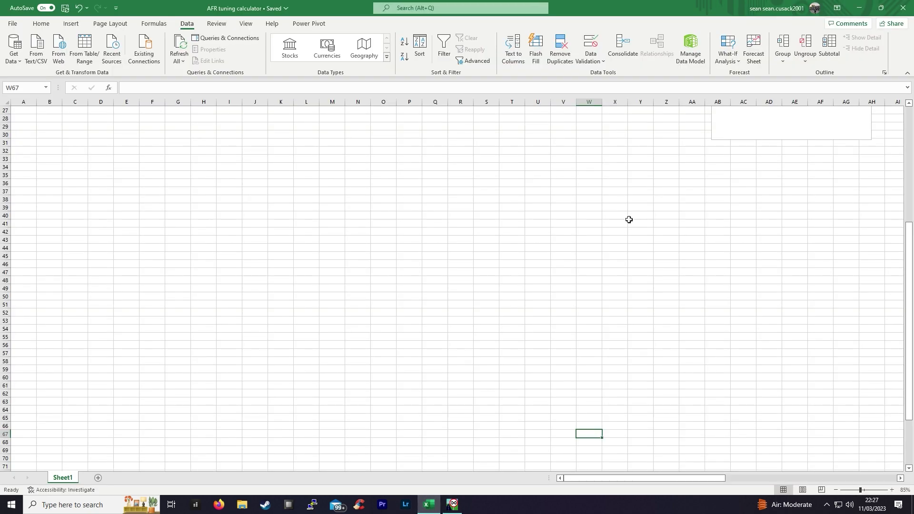
pyautogui.click(623, 193)
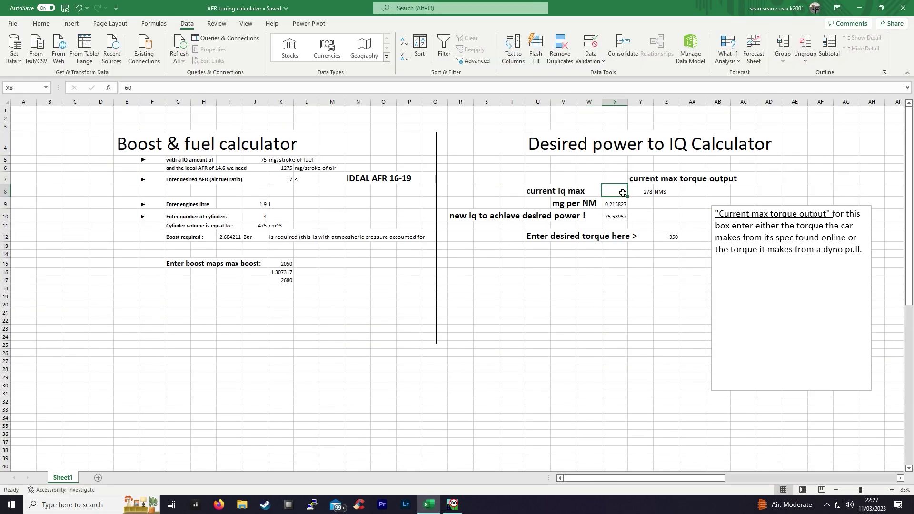
pyautogui.write('45')
pyautogui.press('Return')
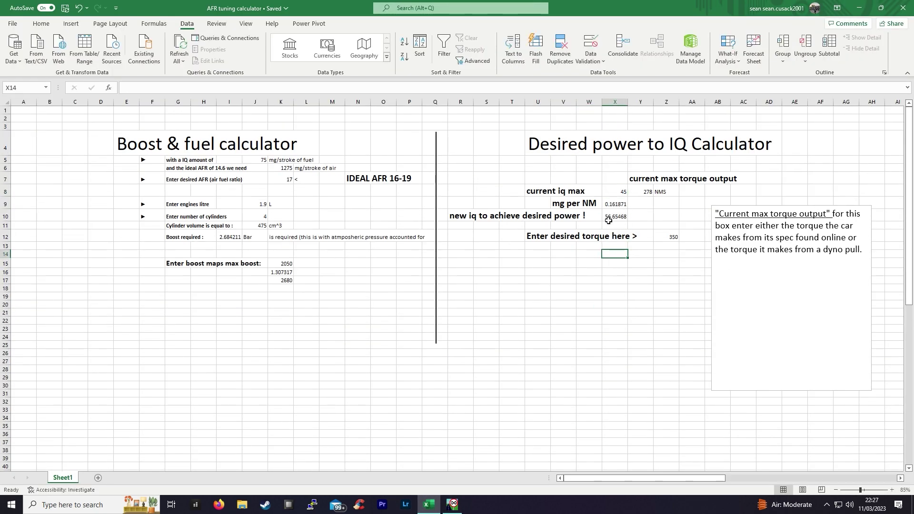
pyautogui.click(607, 218)
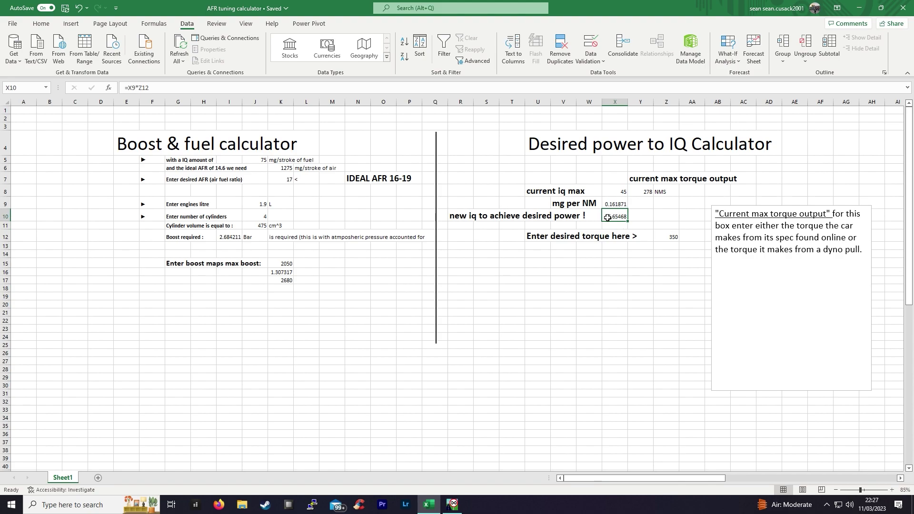
pyautogui.click(452, 504)
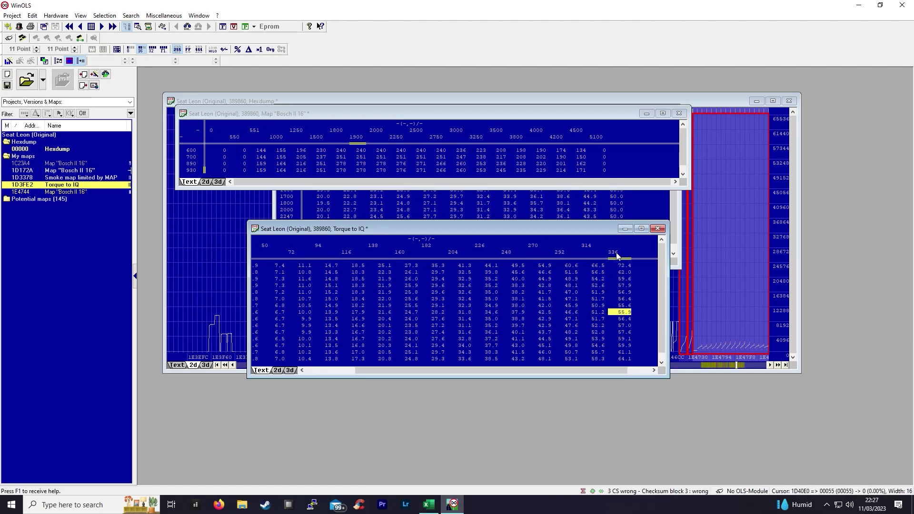
pyautogui.hotkey('alt', 'Tab')
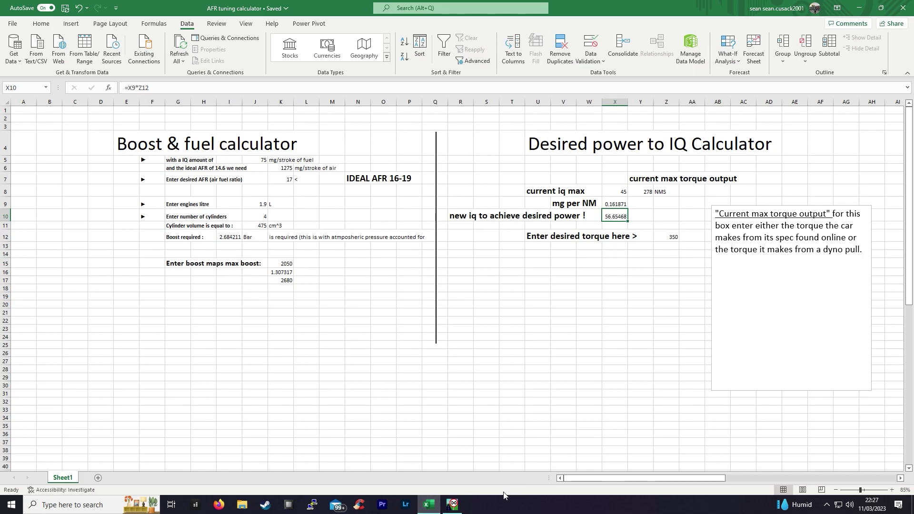
pyautogui.click(452, 504)
pyautogui.click(614, 253)
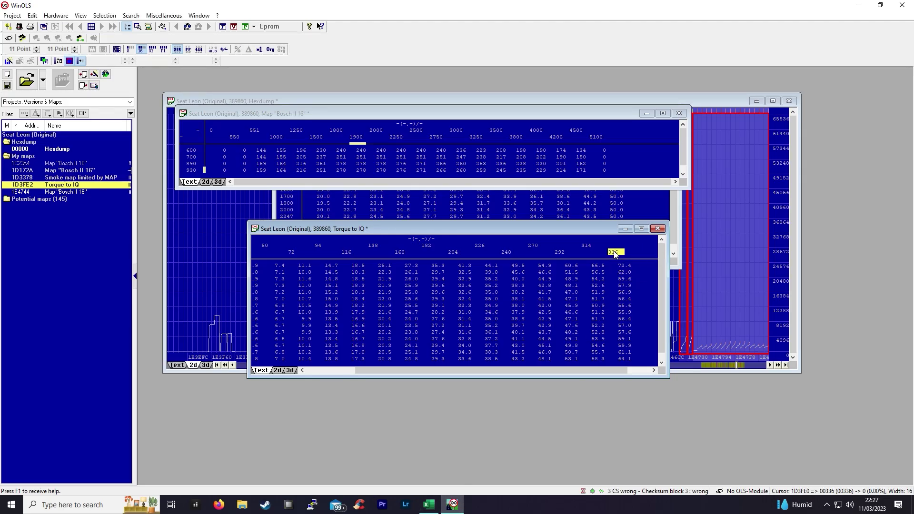
pyautogui.click(619, 311)
pyautogui.click(428, 505)
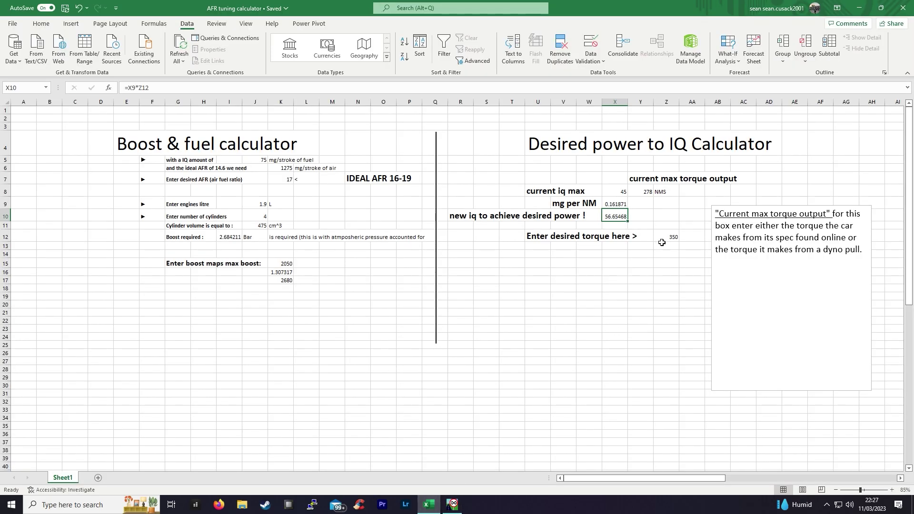
pyautogui.hotkey('alt', 'Tab')
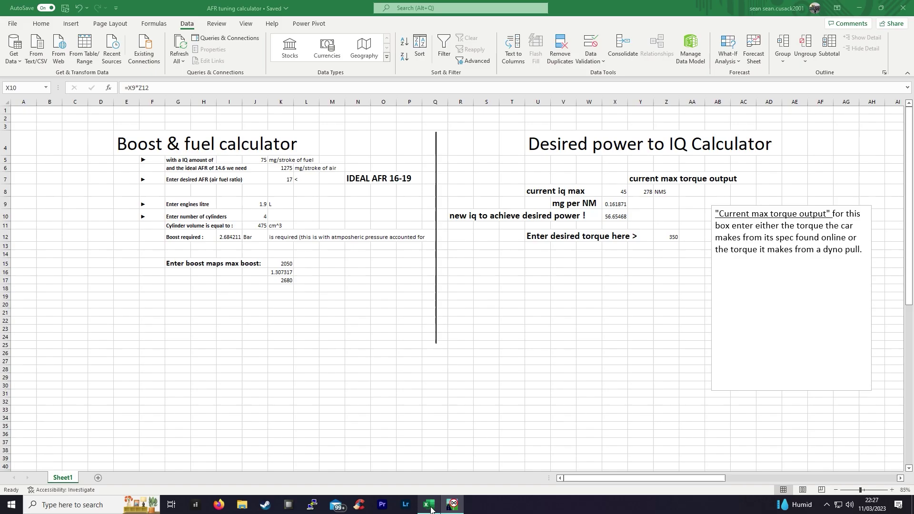
pyautogui.click(428, 505)
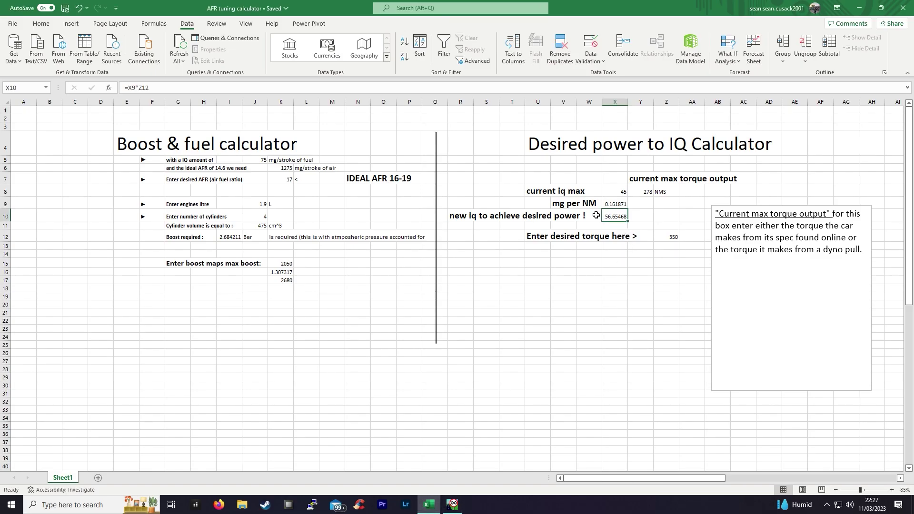
pyautogui.click(623, 192)
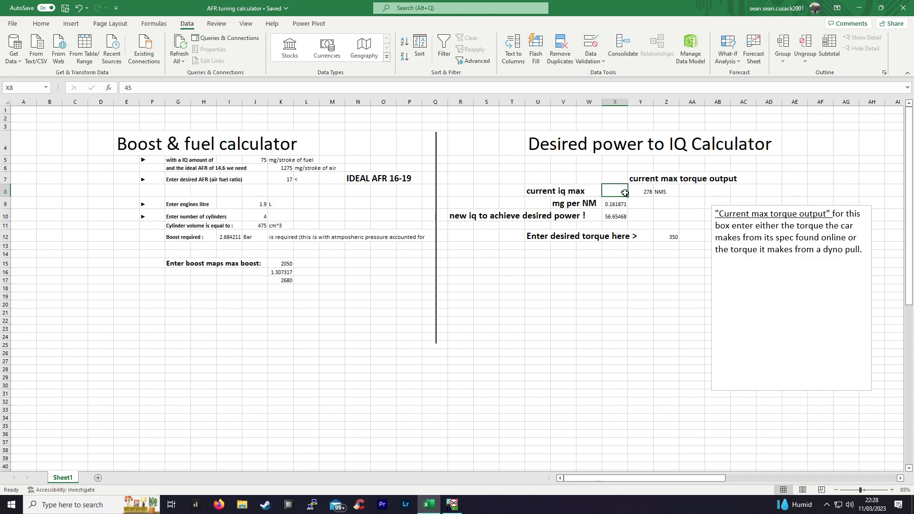
# - Enter 50 as the current IQ max and check the new IQ result
pyautogui.write('50')
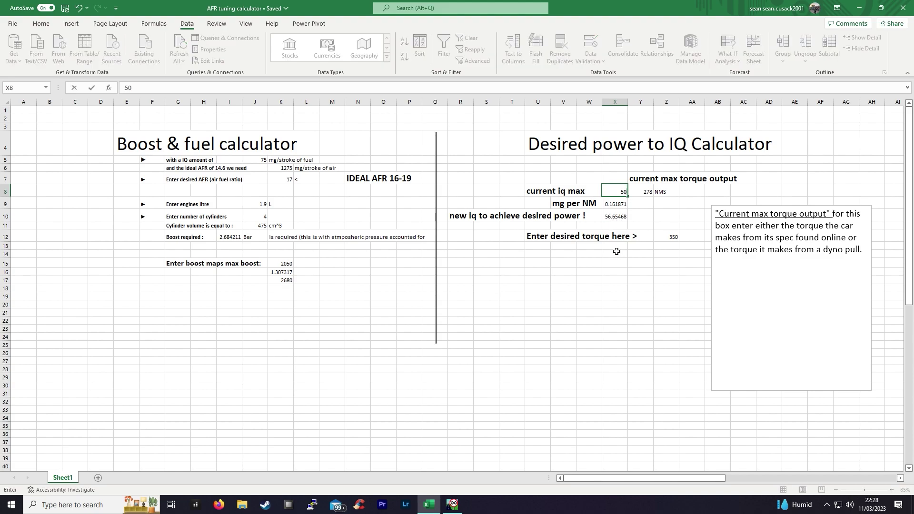
pyautogui.click(616, 252)
pyautogui.click(611, 220)
pyautogui.click(665, 238)
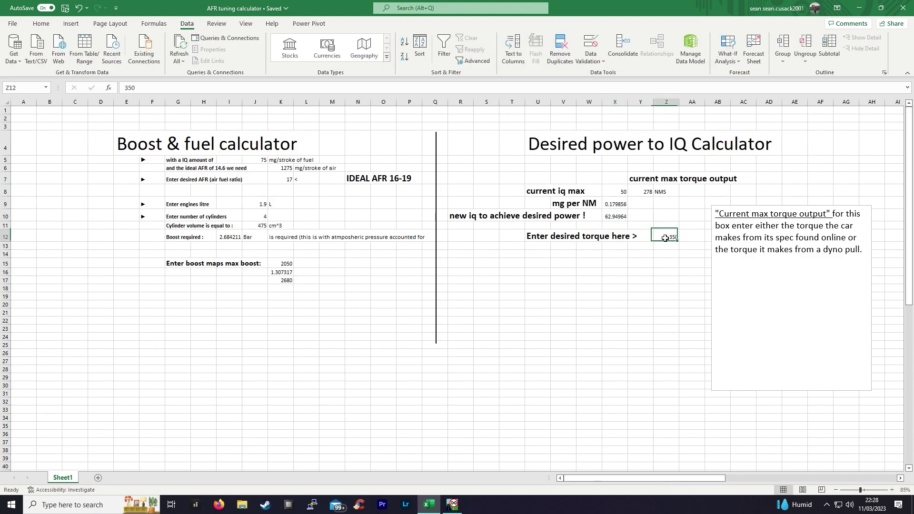
# - Set the IQ amount to 62, giving 2.218947 bar boost required
pyautogui.click(256, 160)
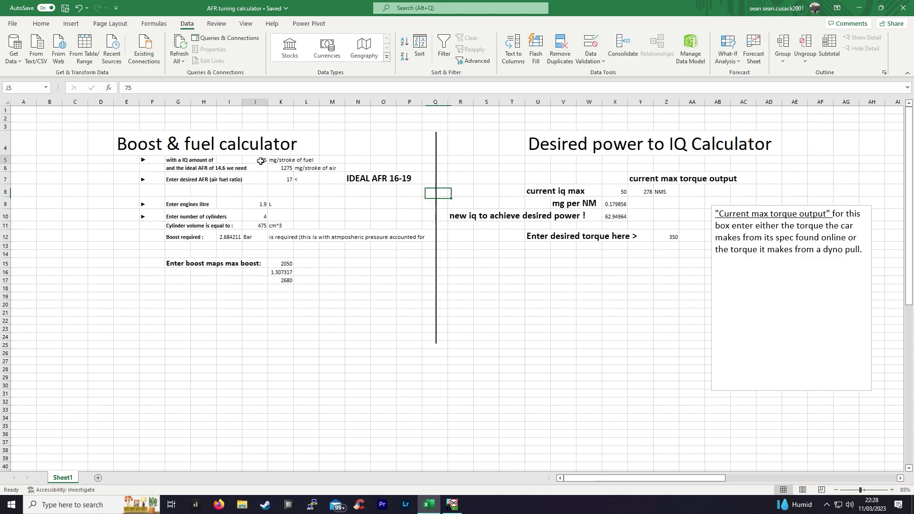
pyautogui.write('62')
pyautogui.click(244, 288)
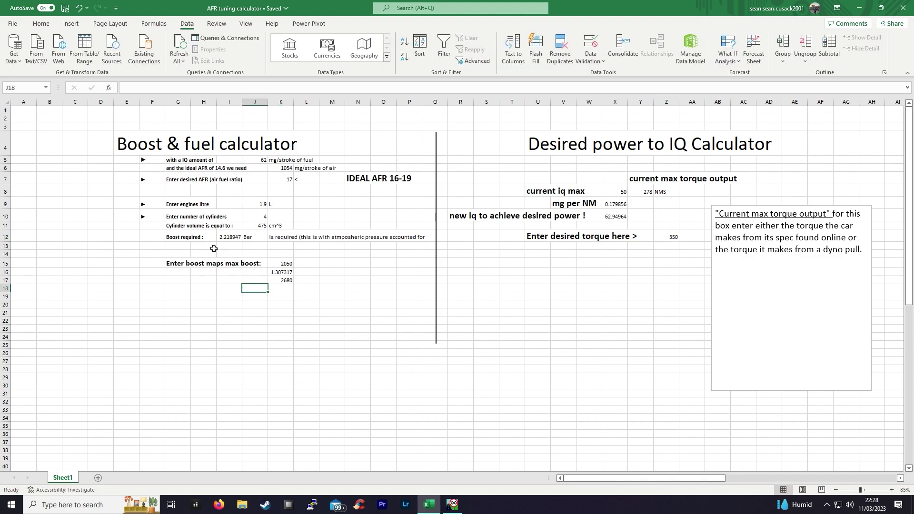
pyautogui.click(222, 238)
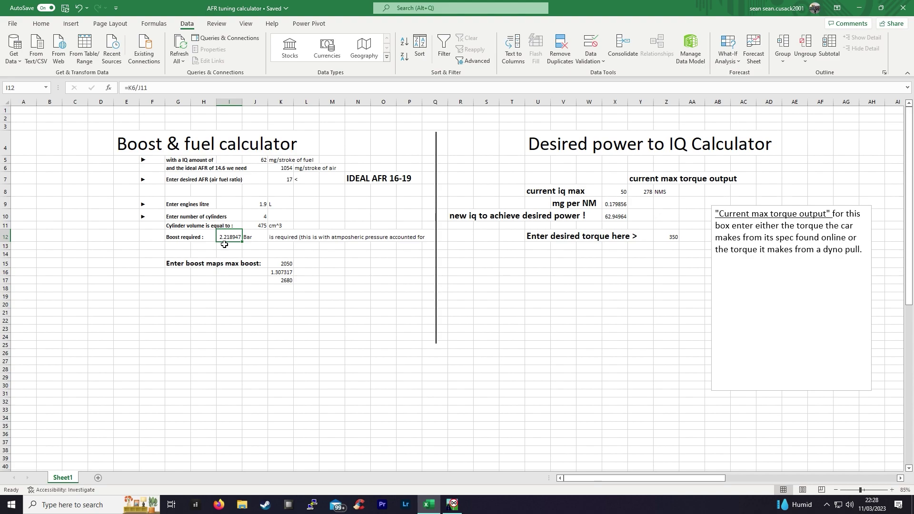
pyautogui.click(453, 504)
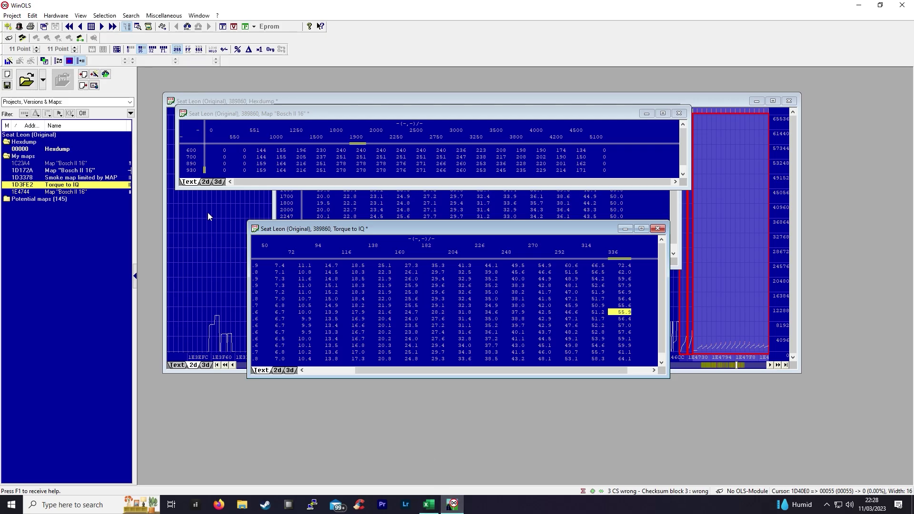
# - Open the 1E4744 Bosch II 16 map and select its 75.0 column peaking at 2665
pyautogui.moveTo(282, 119); pyautogui.dragTo(340, 123)
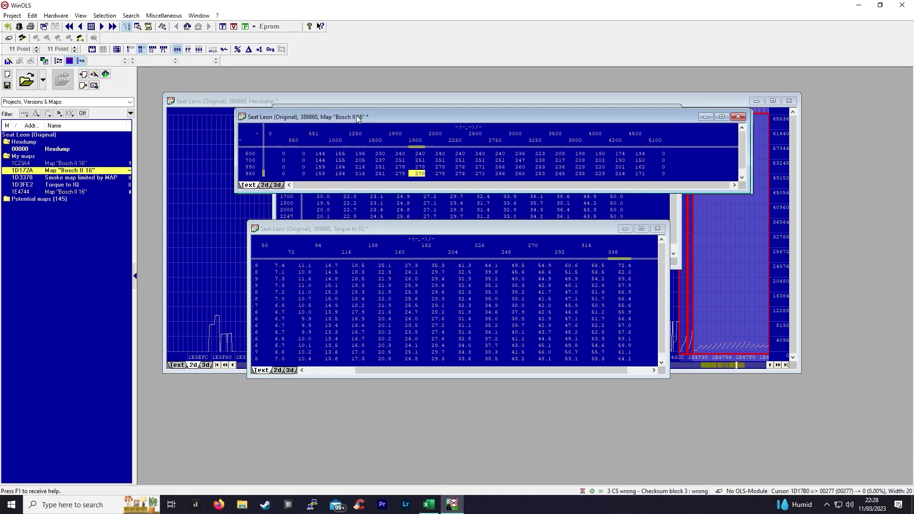
pyautogui.click(18, 195)
pyautogui.doubleClick(18, 195)
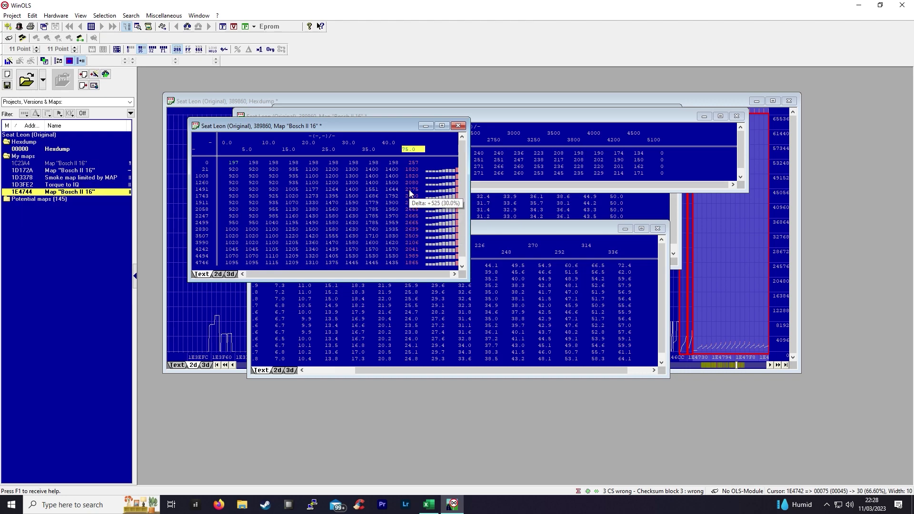
pyautogui.moveTo(419, 174)
pyautogui.click(429, 504)
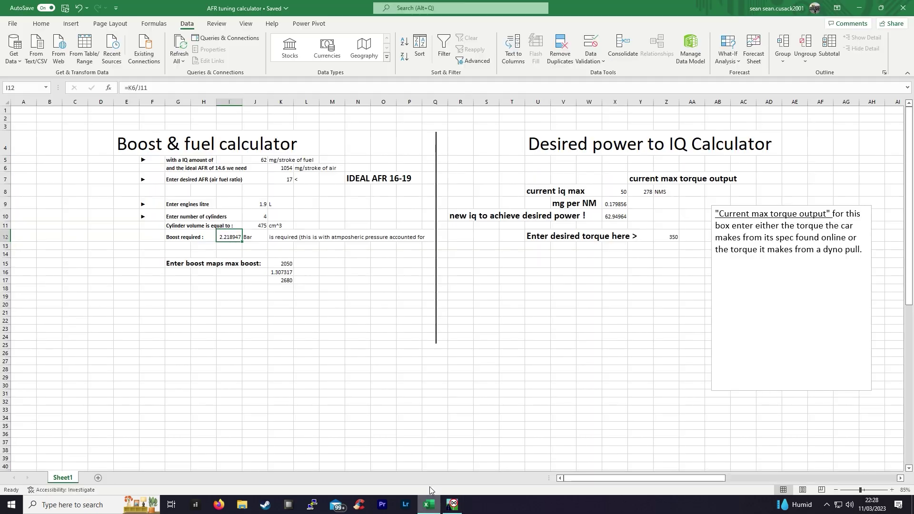
pyautogui.click(452, 504)
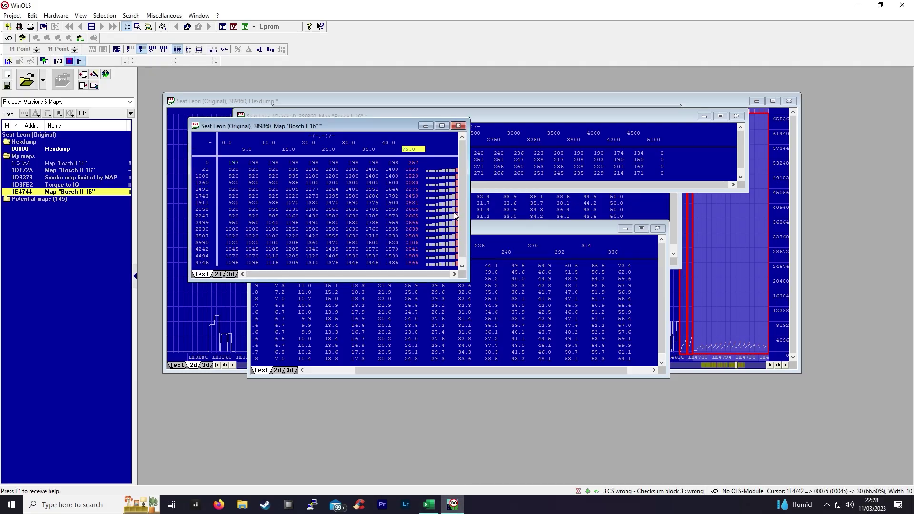
pyautogui.click(410, 217)
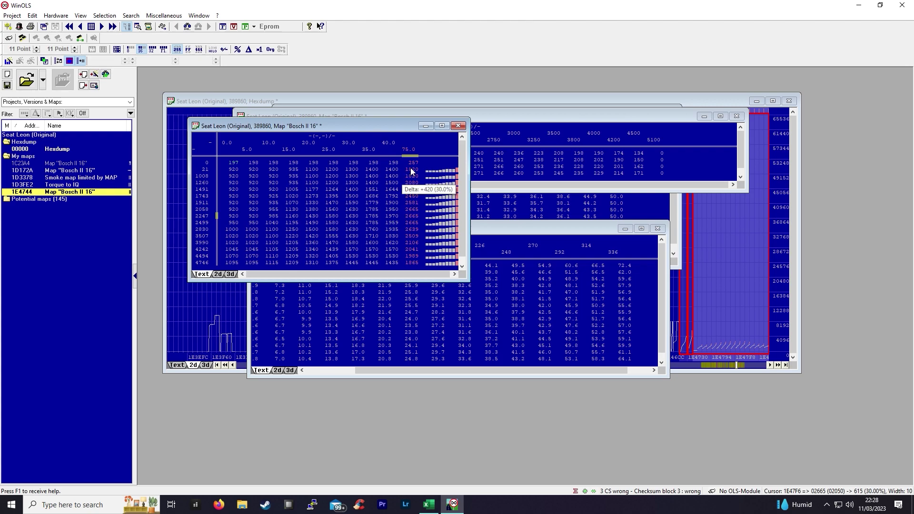
pyautogui.moveTo(412, 165)
pyautogui.moveTo(413, 164); pyautogui.dragTo(413, 265)
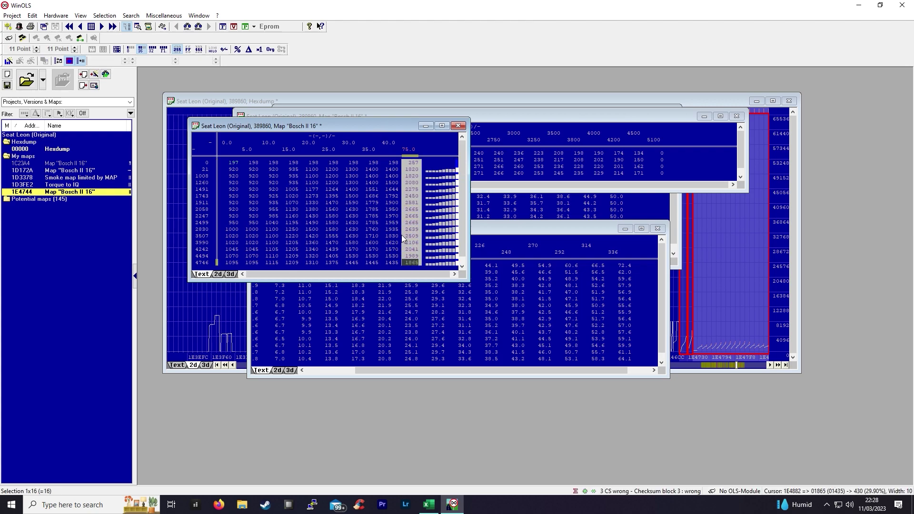
# - Set the 75.0 column to an absolute value of 2400 with Change absolute
pyautogui.rightClick(403, 237)
pyautogui.press('Escape')
pyautogui.rightClick(408, 219)
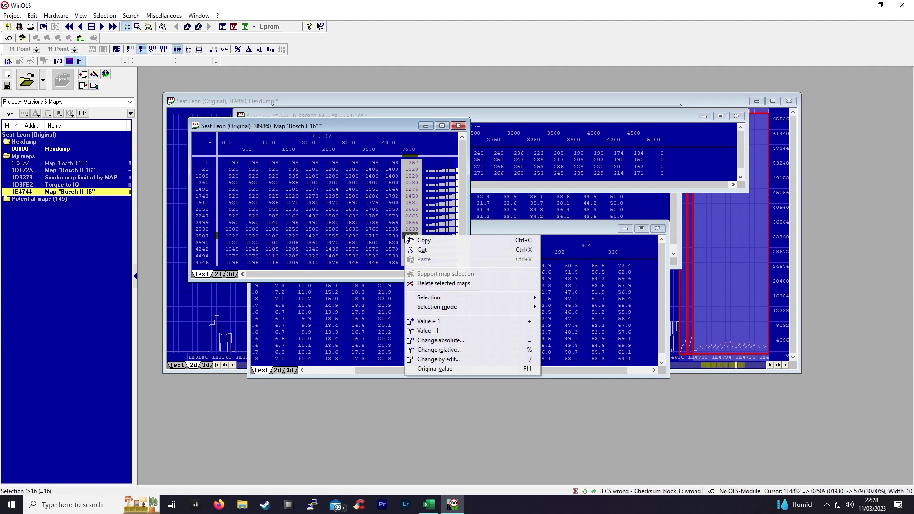
pyautogui.click(408, 223)
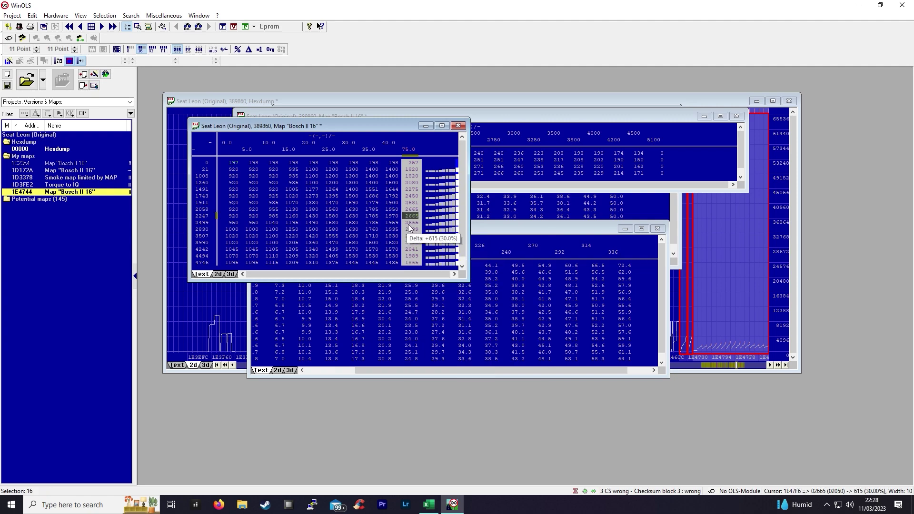
pyautogui.rightClick(409, 224)
pyautogui.click(430, 329)
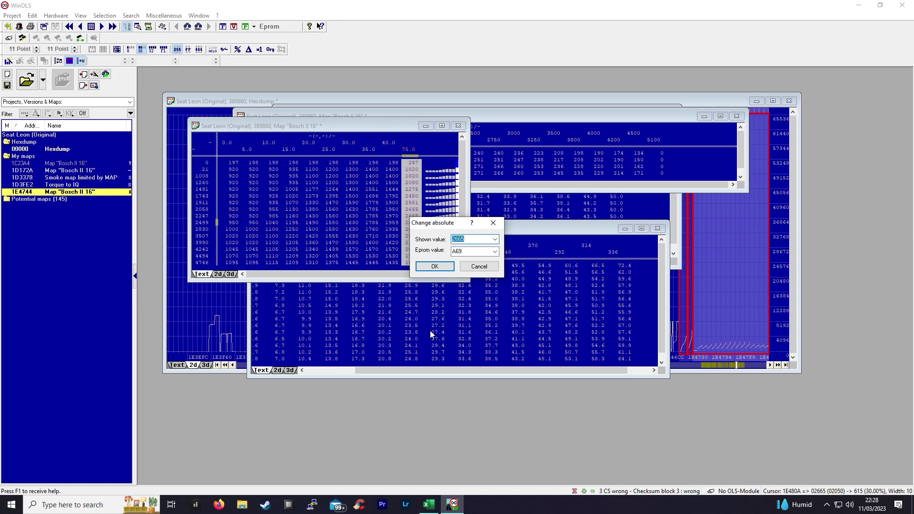
pyautogui.write('2400')
pyautogui.press('Return')
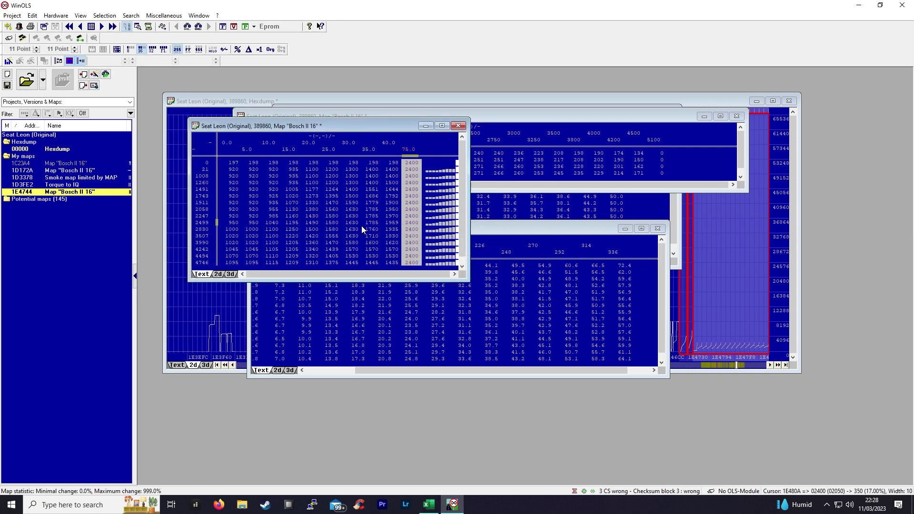
# - Verify every cell in the 75.0 column now reads 2400
pyautogui.rightClick(362, 225)
pyautogui.press('Escape')
pyautogui.hotkey('ctrl', 'a')
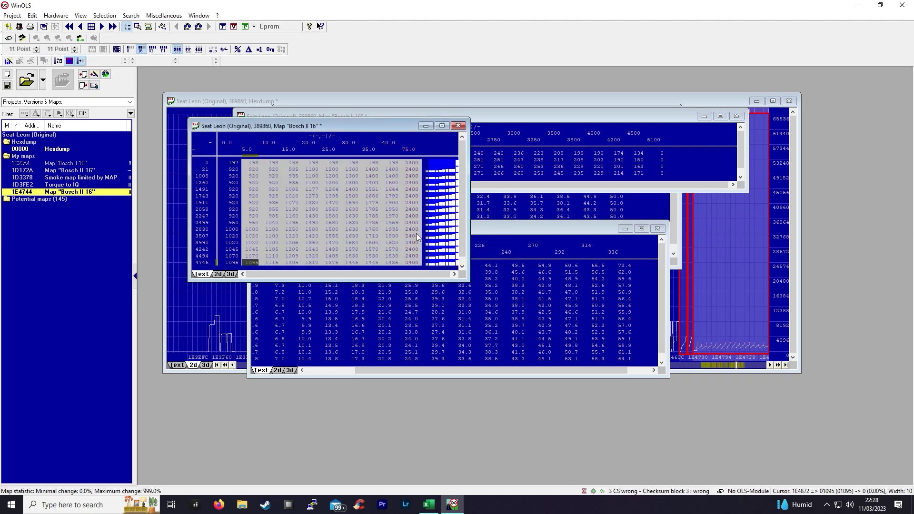
pyautogui.rightClick(362, 226)
pyautogui.rightClick(234, 201)
pyautogui.click(410, 208)
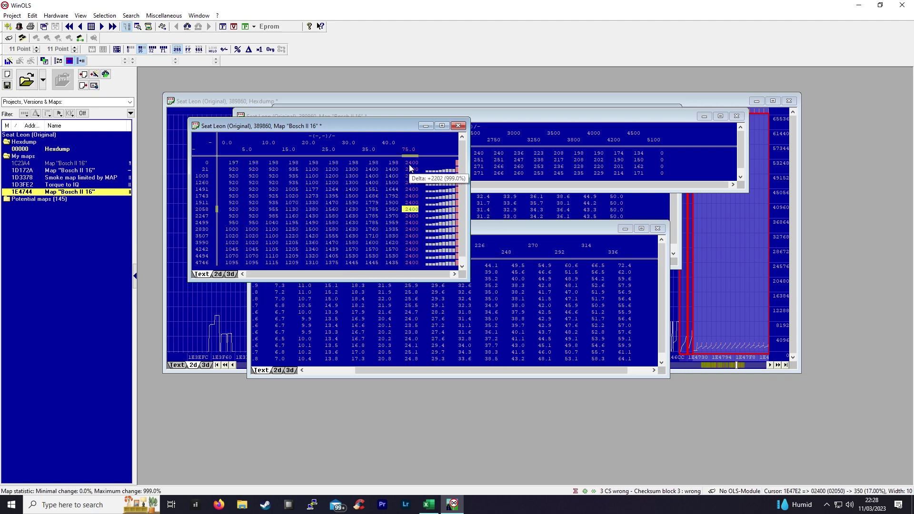
pyautogui.moveTo(409, 165); pyautogui.dragTo(412, 262)
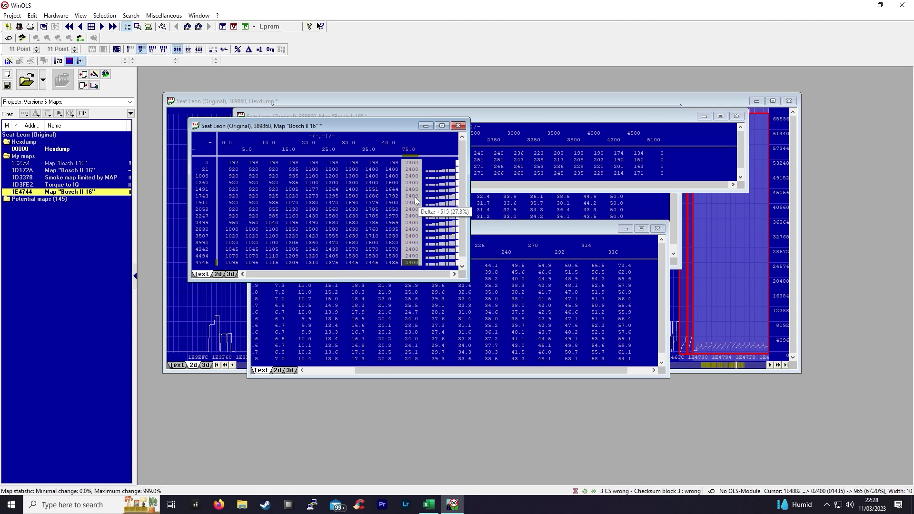
pyautogui.click(458, 125)
pyautogui.click(242, 230)
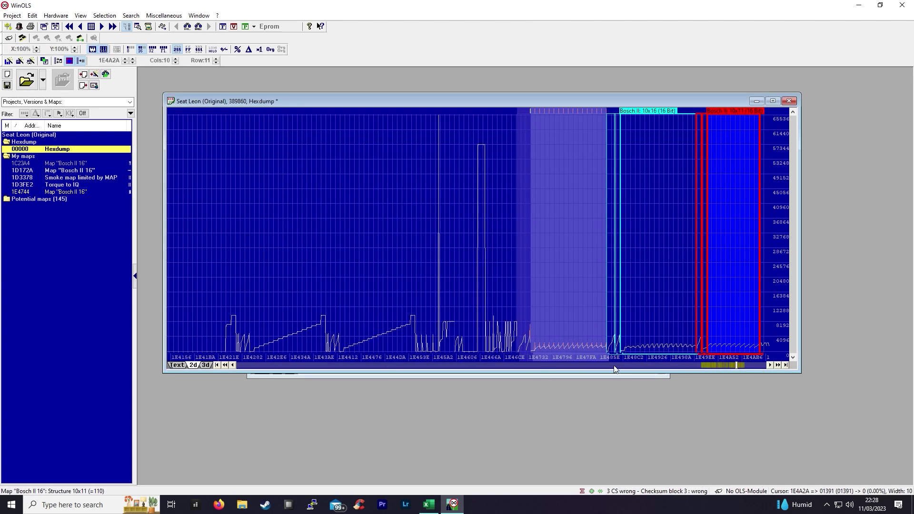
pyautogui.scroll(-3, 614, 369)
pyautogui.rightClick(714, 312)
pyautogui.click(715, 340)
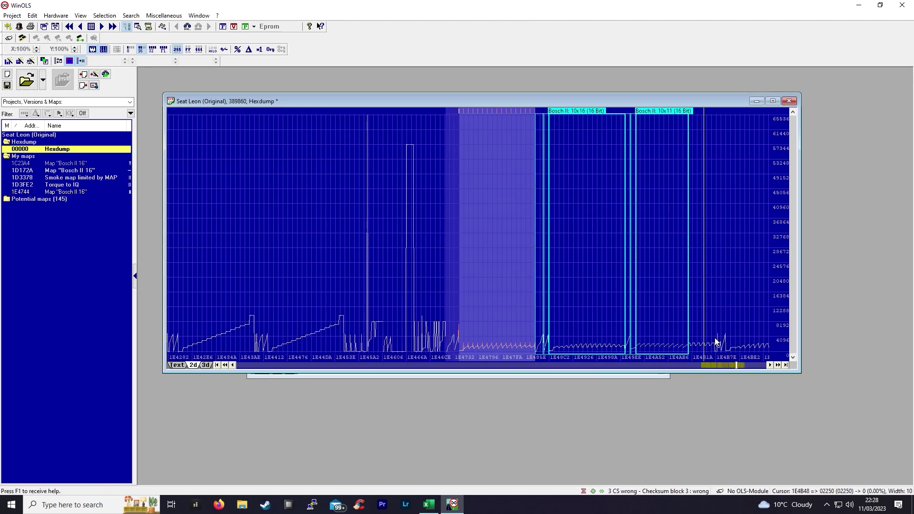
pyautogui.click(177, 365)
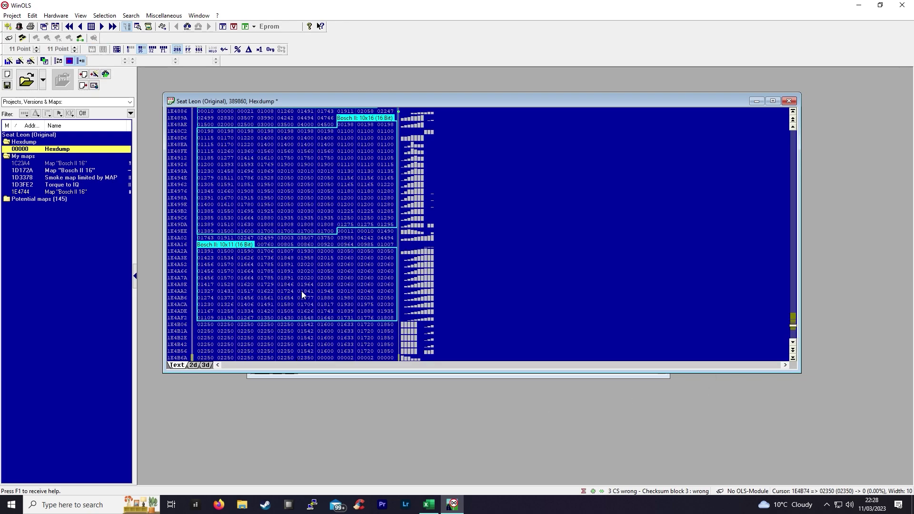
pyautogui.scroll(-1, 314, 351)
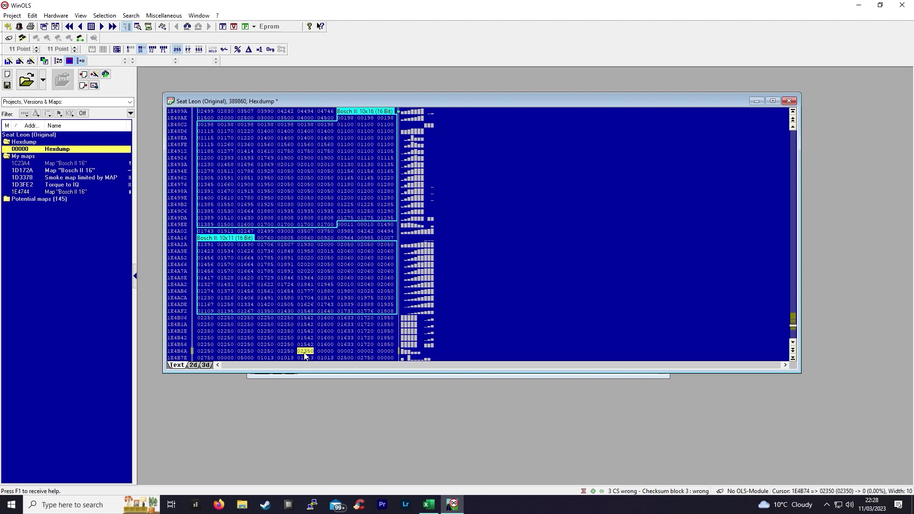
pyautogui.scroll(-7, 305, 356)
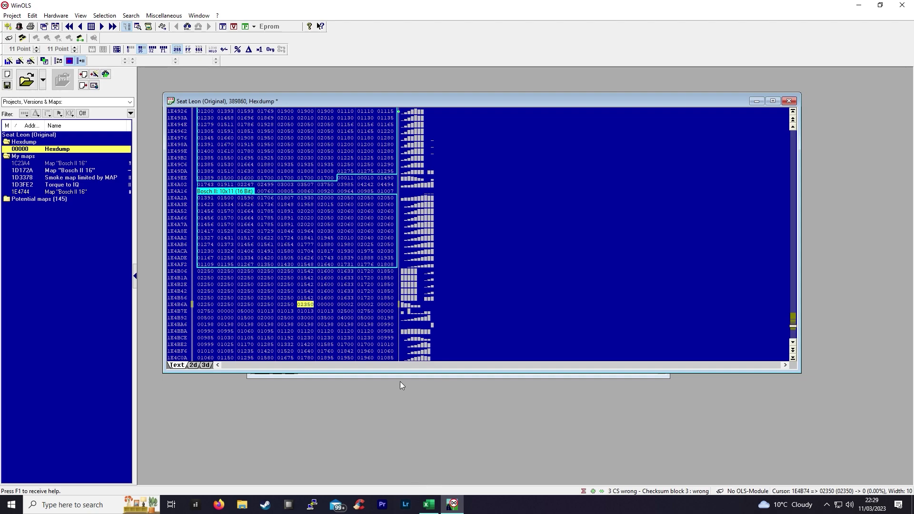
# - Enter a 3-litre engine size and 6 cylinders in the calculator
pyautogui.click(430, 505)
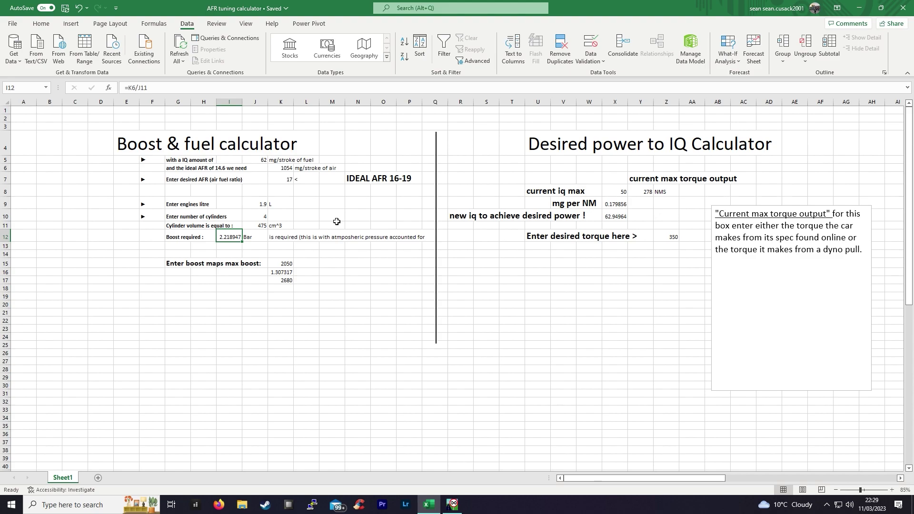
pyautogui.click(260, 206)
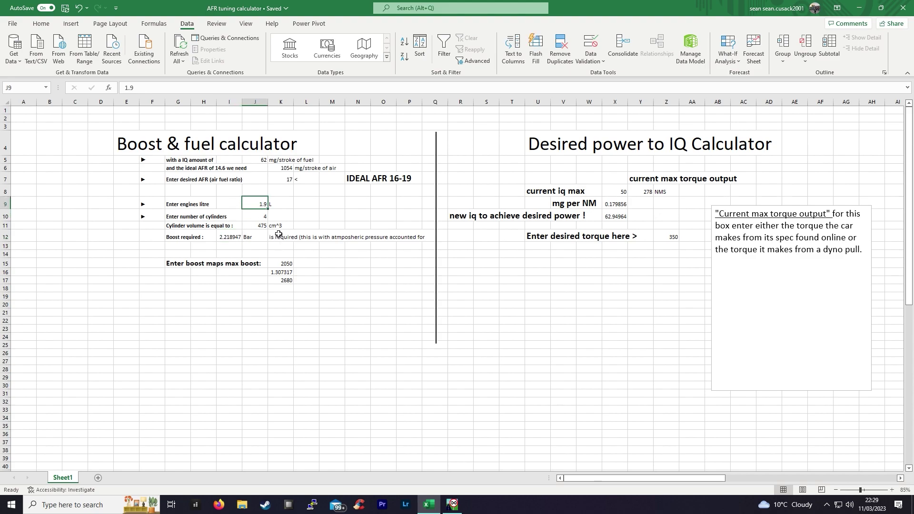
pyautogui.write('2')
pyautogui.click(306, 215)
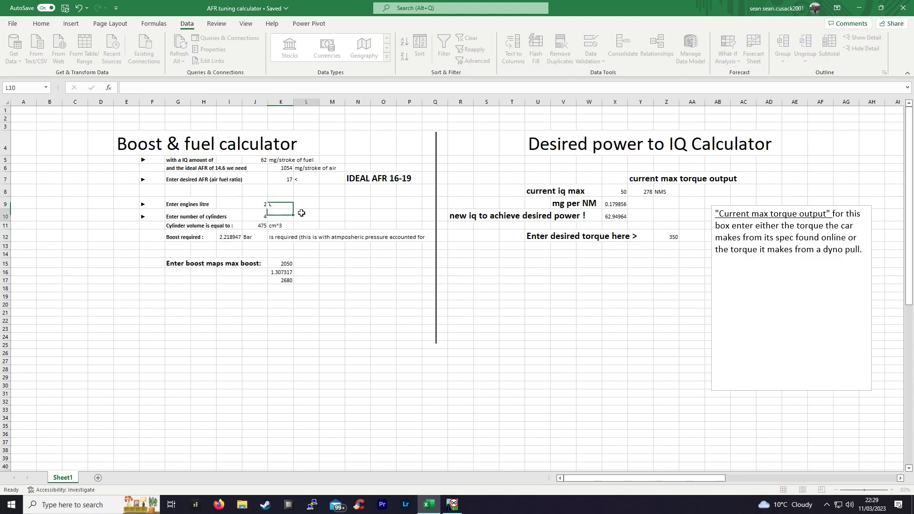
pyautogui.click(265, 207)
pyautogui.write('3')
pyautogui.press('Return')
pyautogui.write('6')
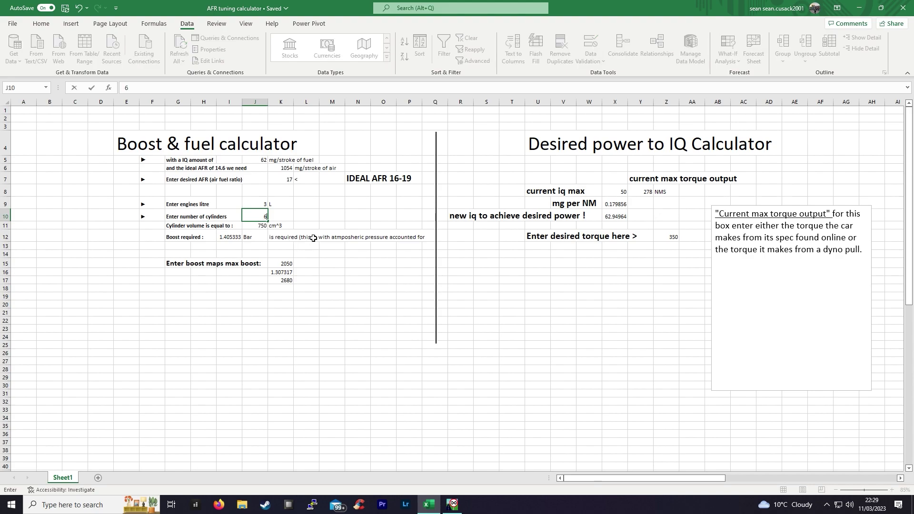
pyautogui.click(322, 218)
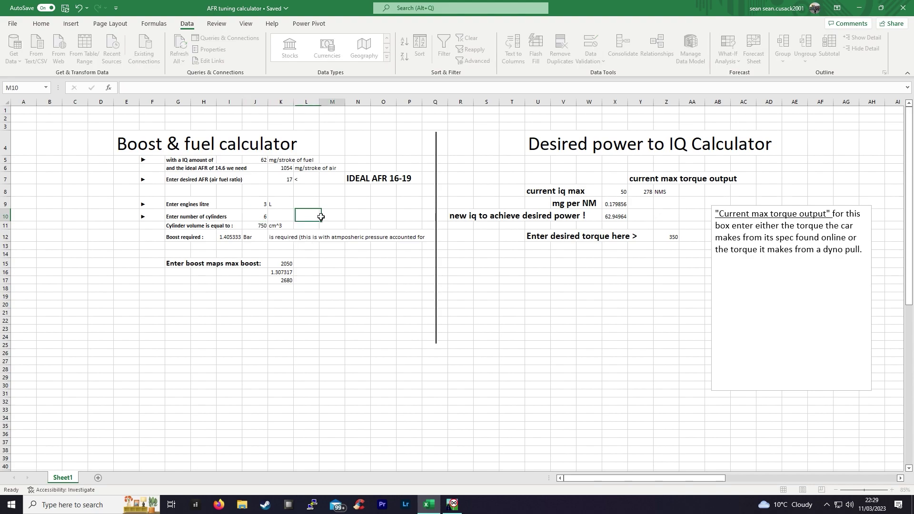
# - Set IQ amount 85 and desired AFR 18, giving 3.06 bar boost required
pyautogui.click(260, 166)
pyautogui.click(233, 237)
pyautogui.click(262, 161)
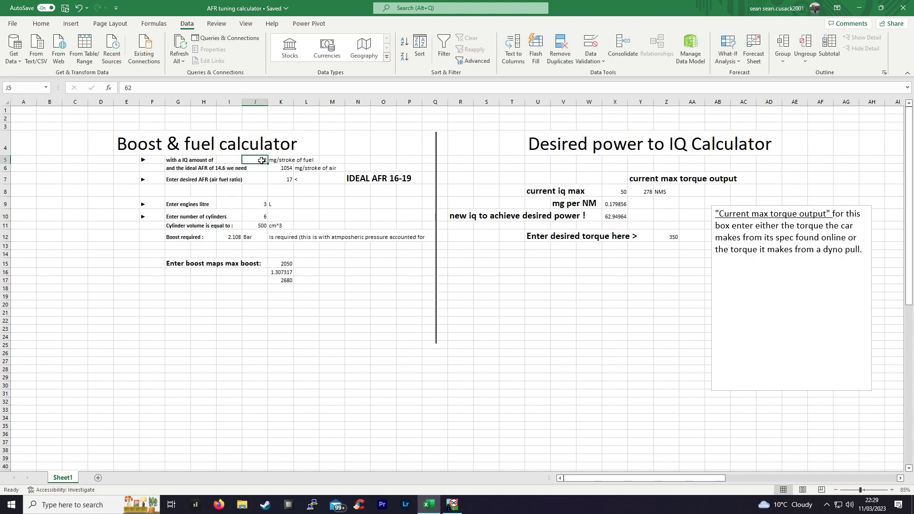
pyautogui.write('85')
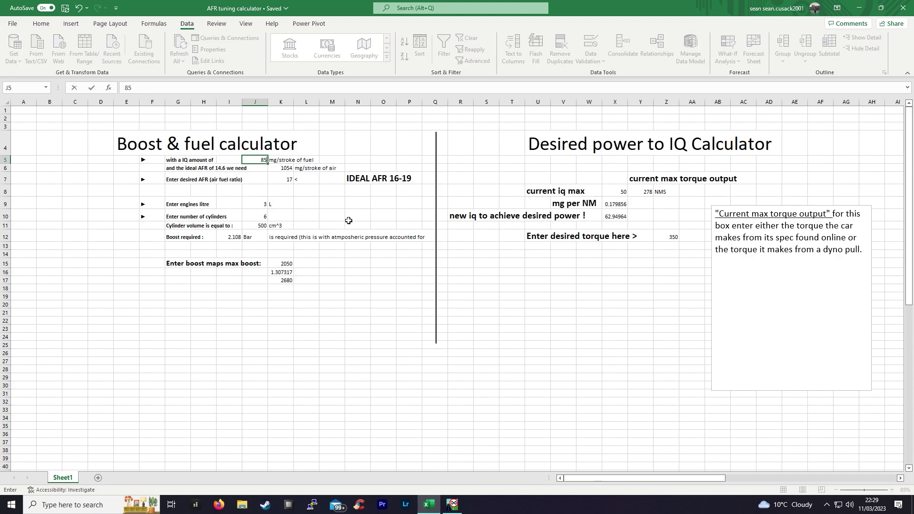
pyautogui.click(274, 176)
pyautogui.write('18')
pyautogui.click(357, 191)
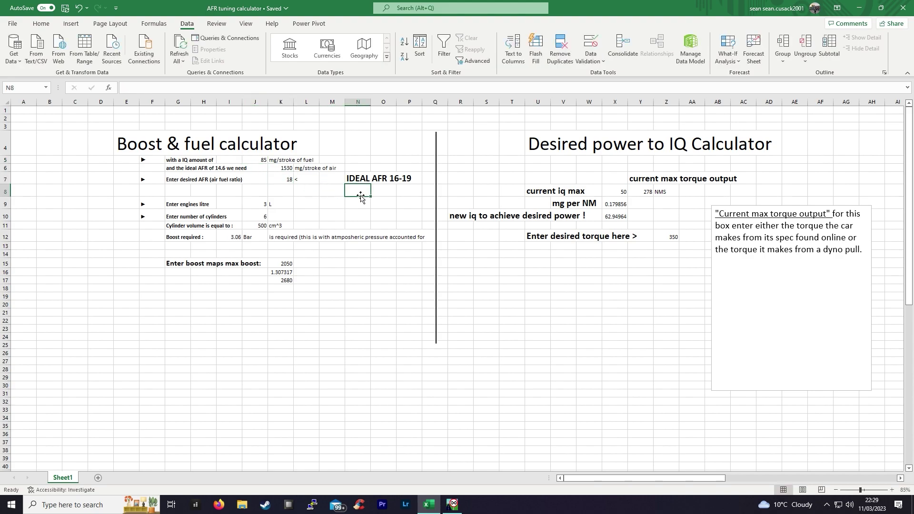
pyautogui.click(233, 234)
pyautogui.click(263, 205)
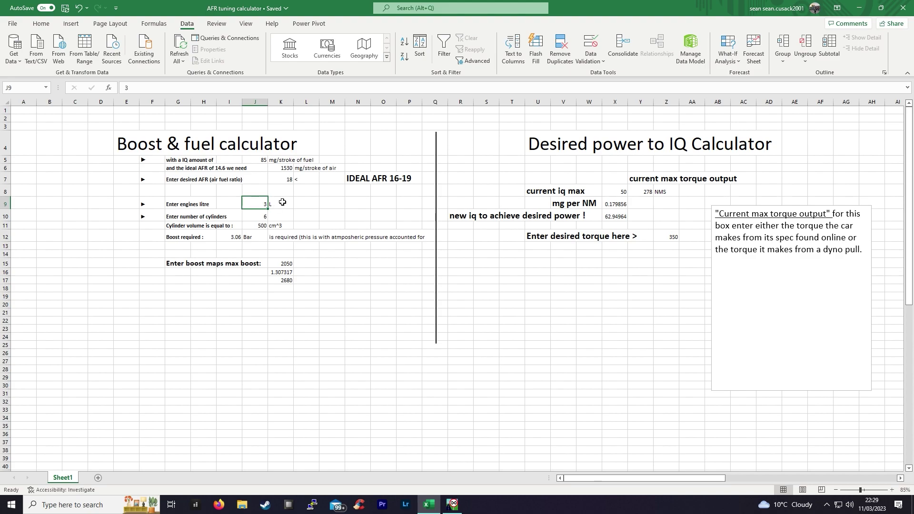
pyautogui.click(234, 235)
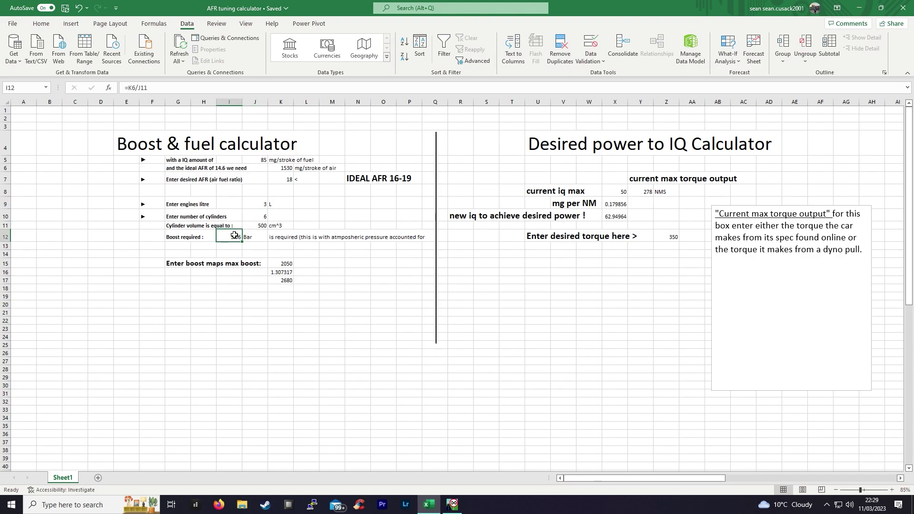
# - Raise the IQ amount in J5 to 110 and check the boost required
pyautogui.click(252, 160)
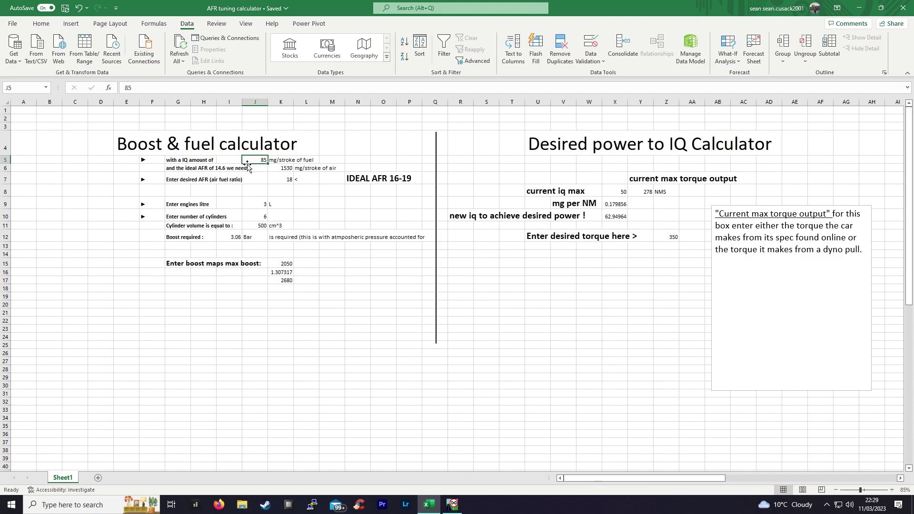
pyautogui.write('1')
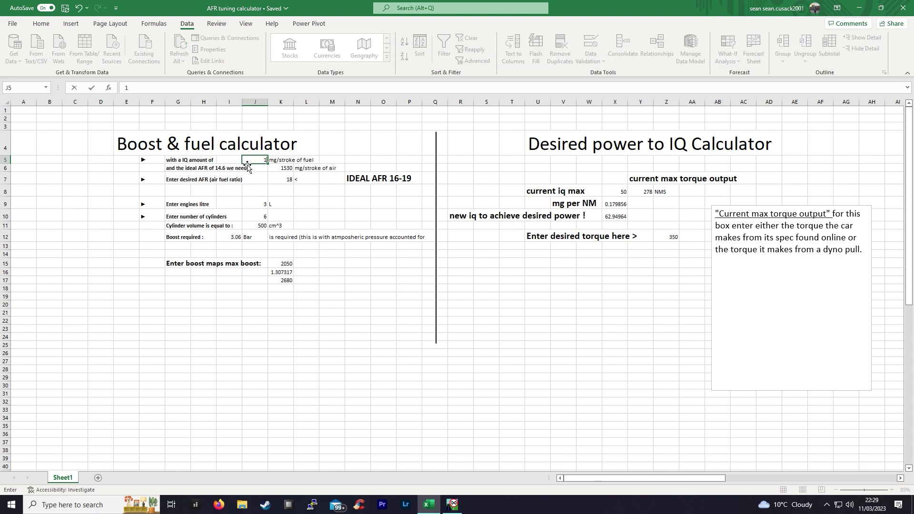
pyautogui.write('10')
pyautogui.click(333, 195)
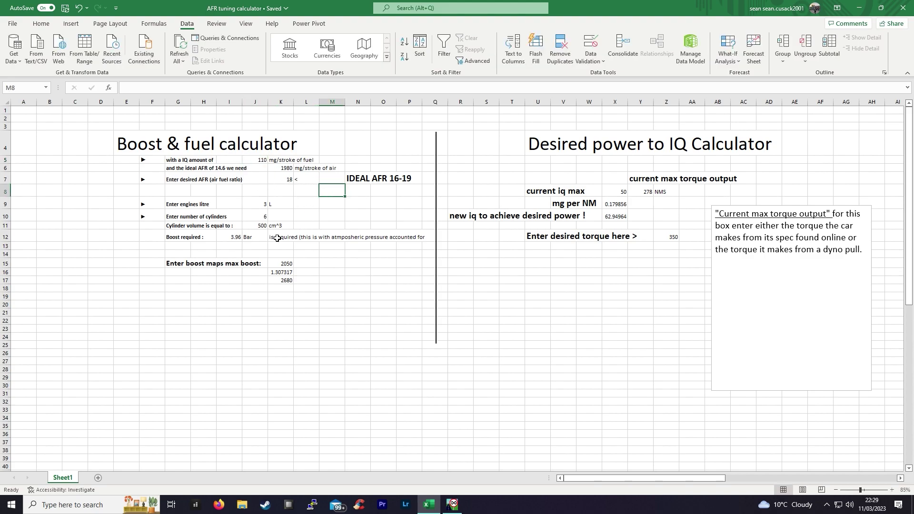
pyautogui.click(223, 239)
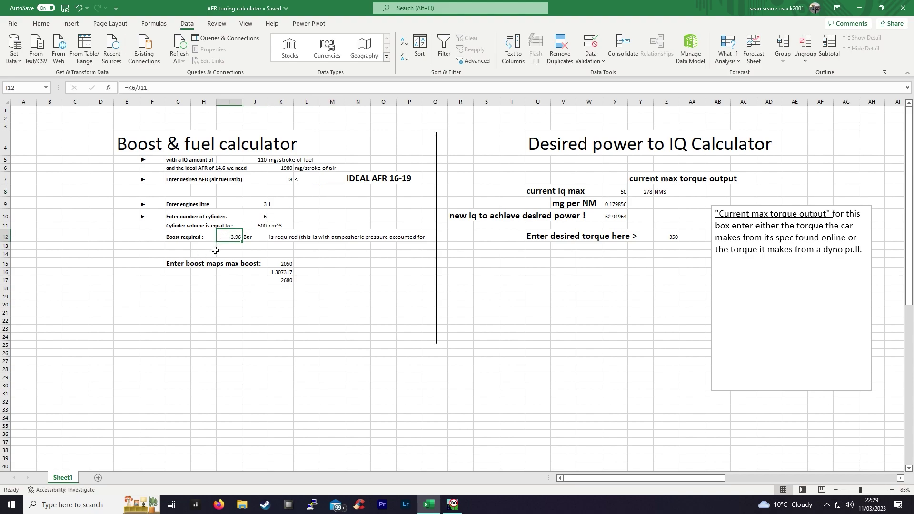
# - Lower the desired AFR in K7 to 16, bringing boost required to 3.52 bar
pyautogui.click(262, 160)
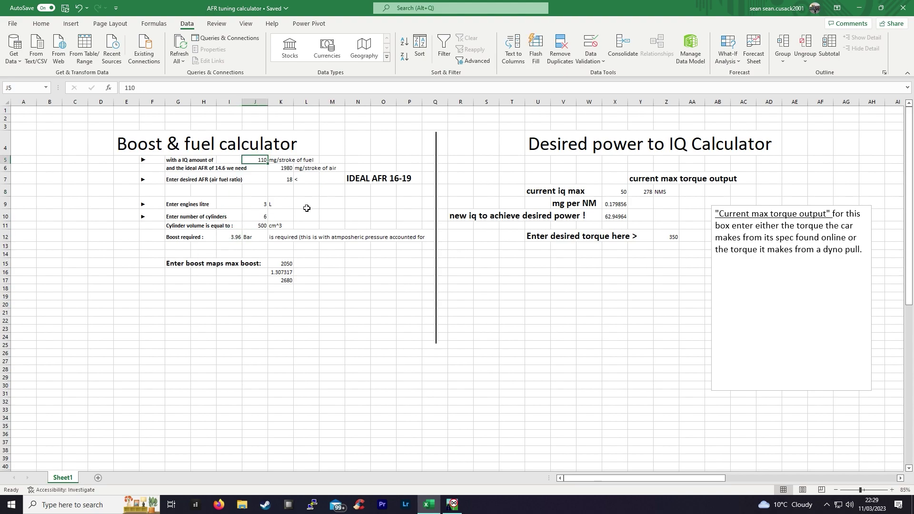
pyautogui.click(286, 179)
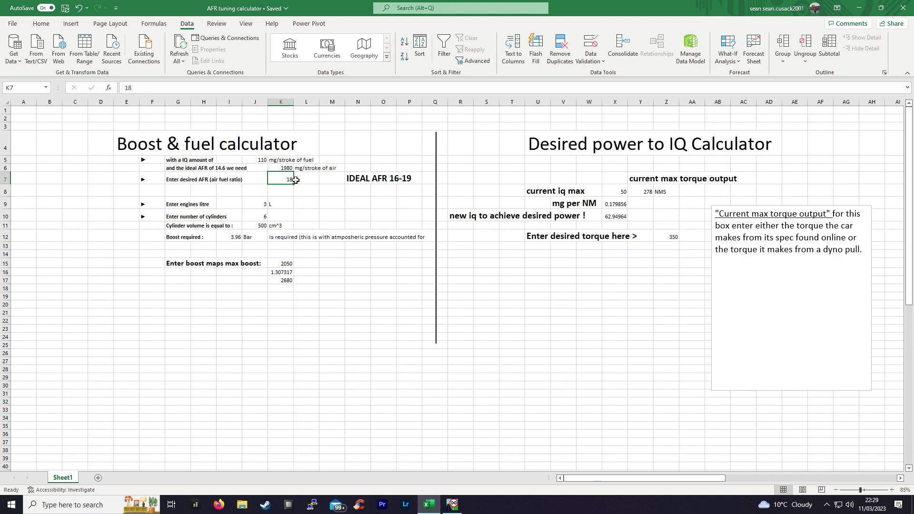
pyautogui.write('16')
pyautogui.click(358, 215)
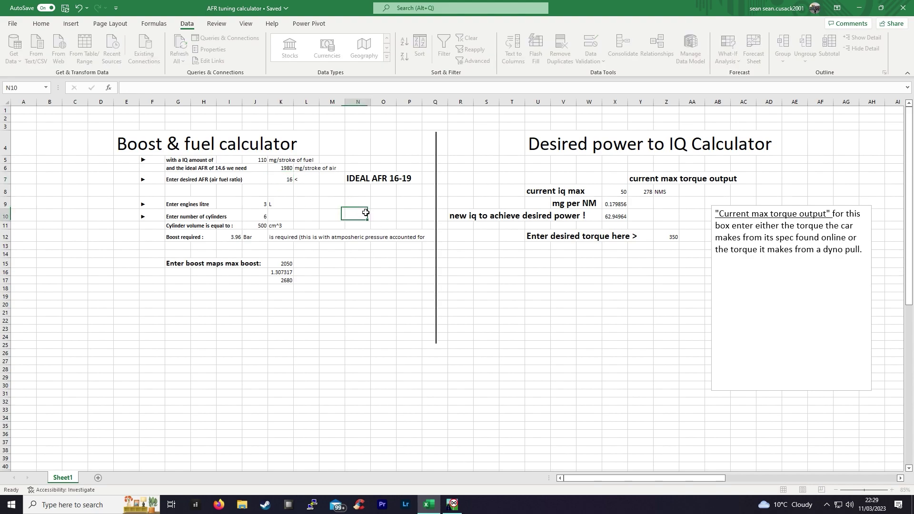
pyautogui.click(228, 237)
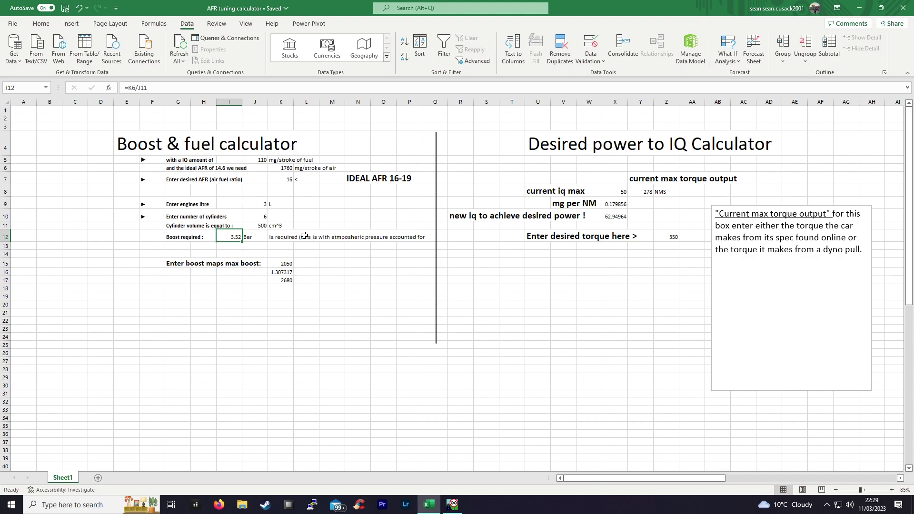
pyautogui.click(252, 161)
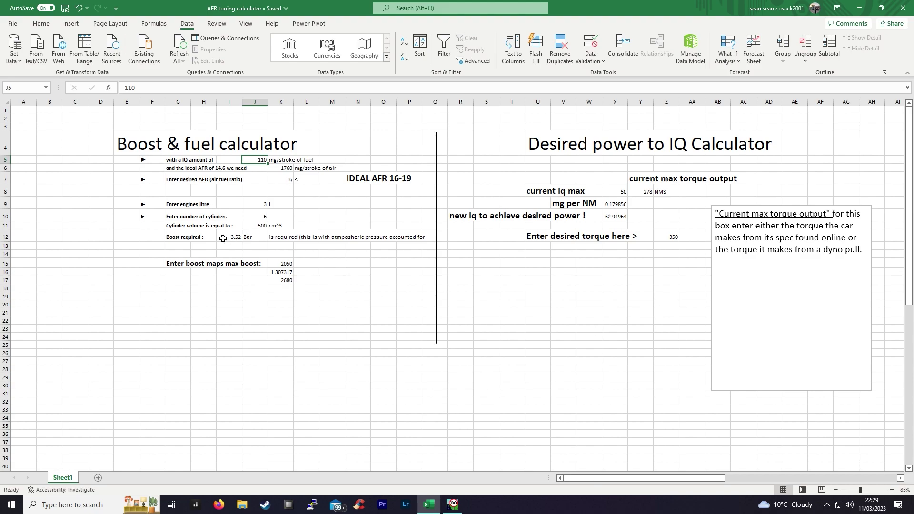
pyautogui.moveTo(76, 118); pyautogui.dragTo(592, 364)
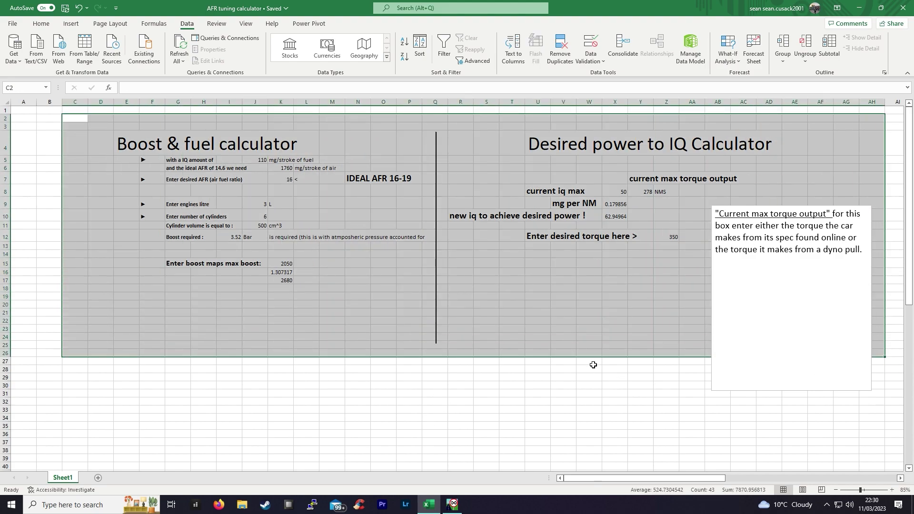
pyautogui.click(535, 384)
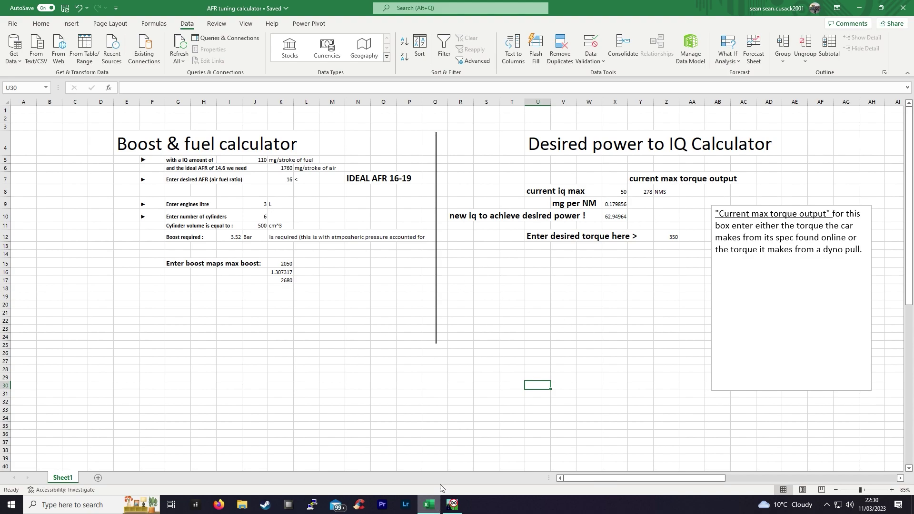
pyautogui.moveTo(457, 509)
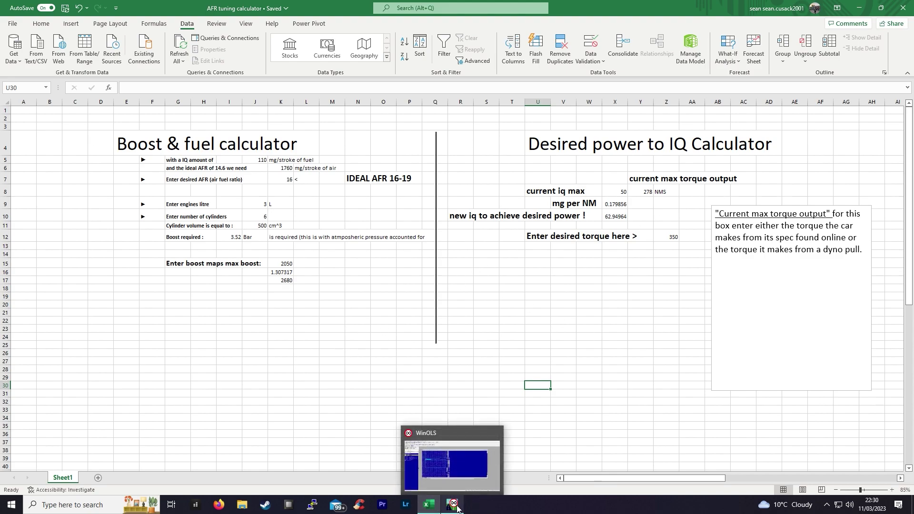